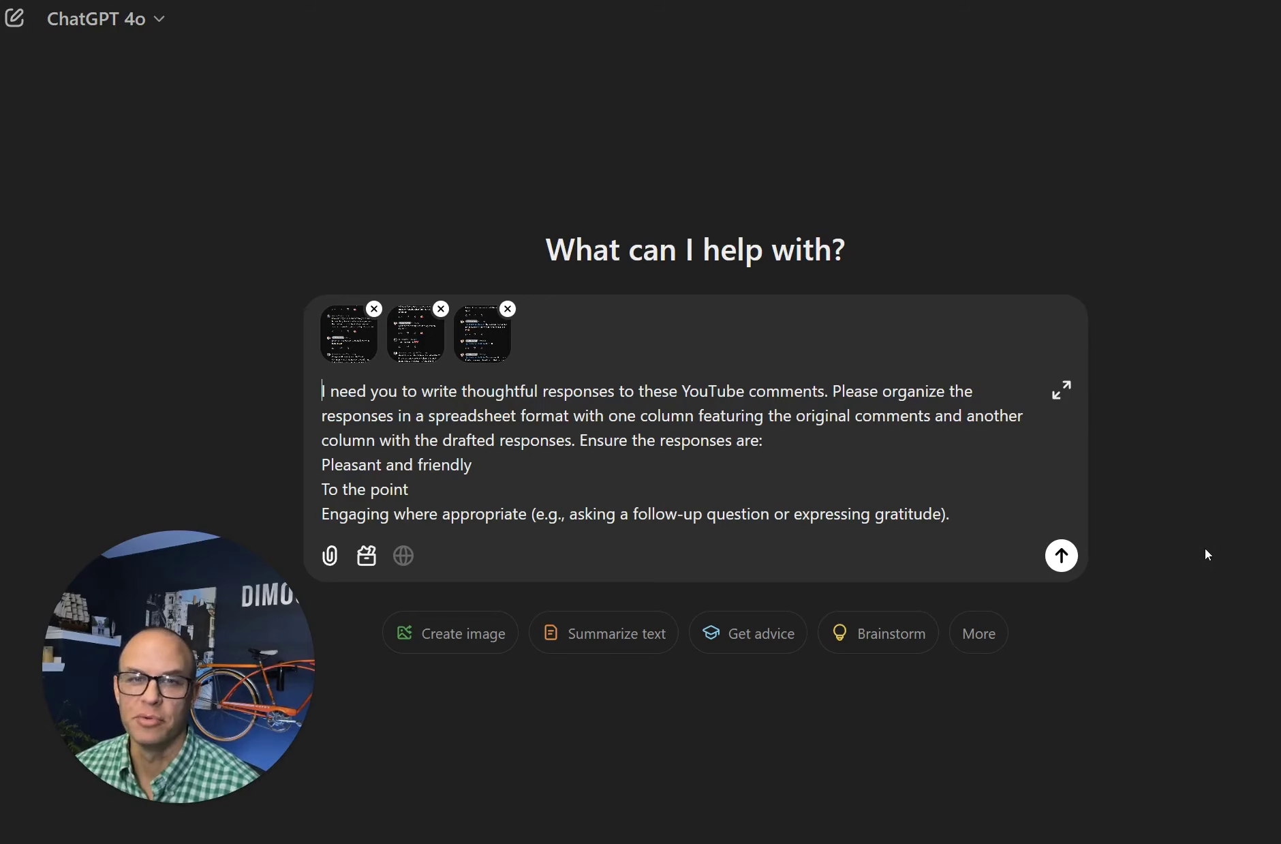
Submit the YouTube comment-response prompt, and widen the Original Comment and Drafted Response columns in the expanded result table.
{"action": "left_click", "coordinate": [1062, 555]}
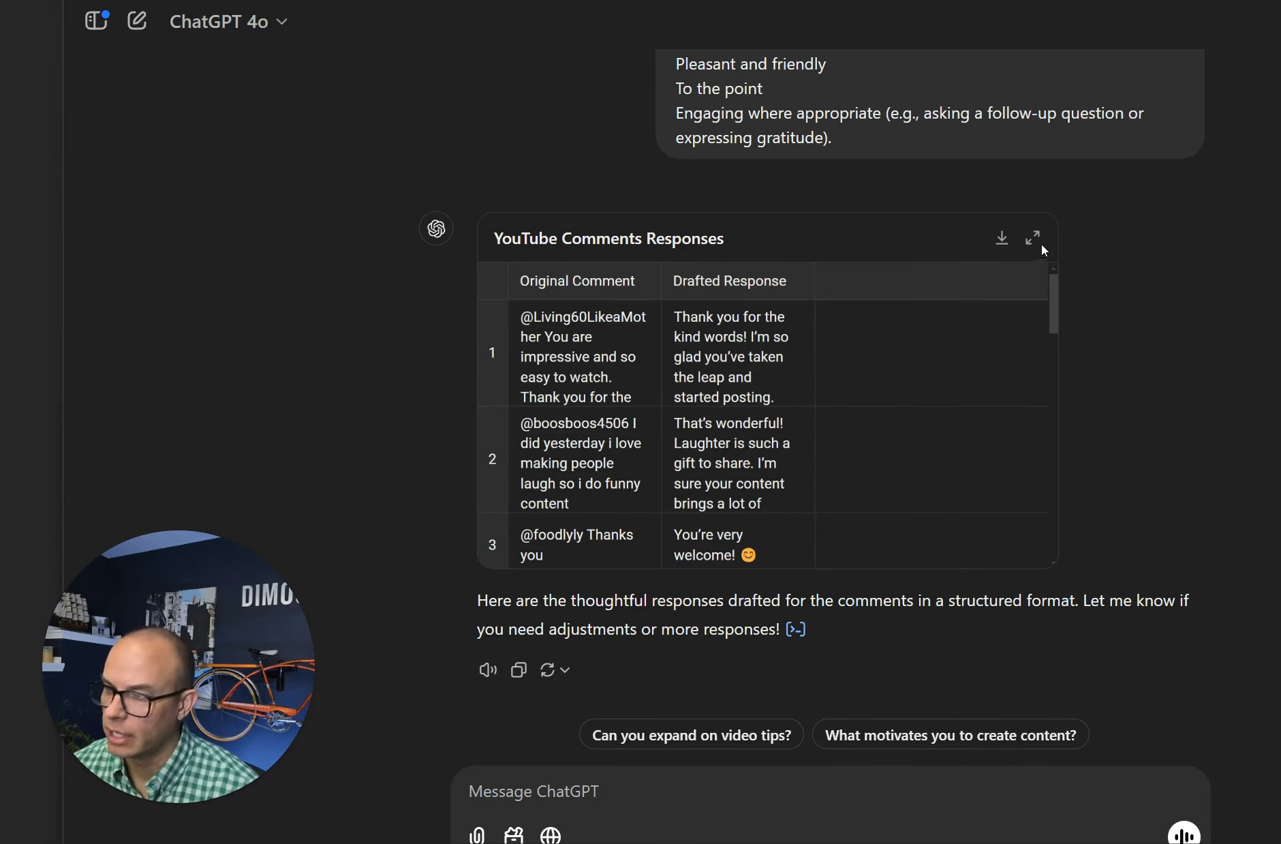
{"action": "left_click", "coordinate": [1033, 238]}
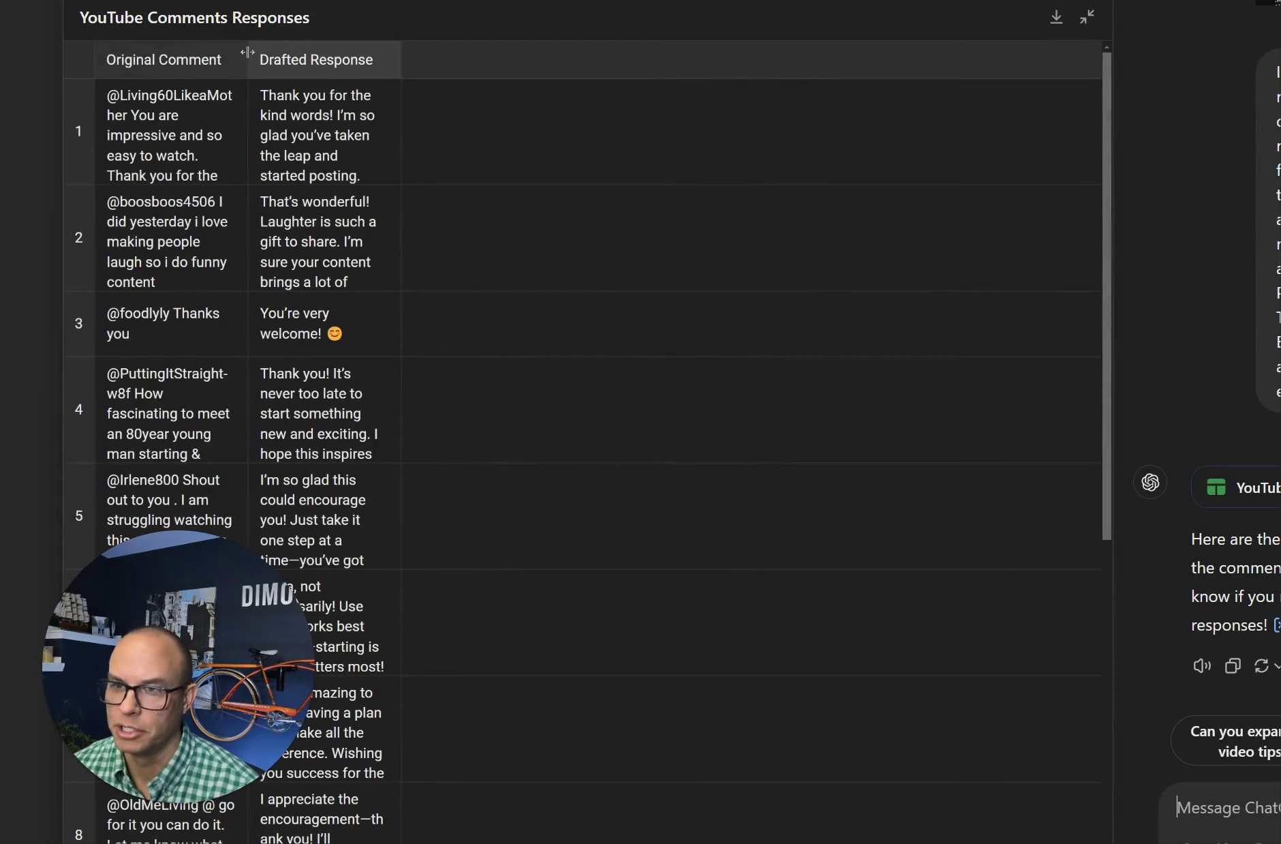
{"action": "left_click_drag", "start_coordinate": [247, 51], "coordinate": [540, 53]}
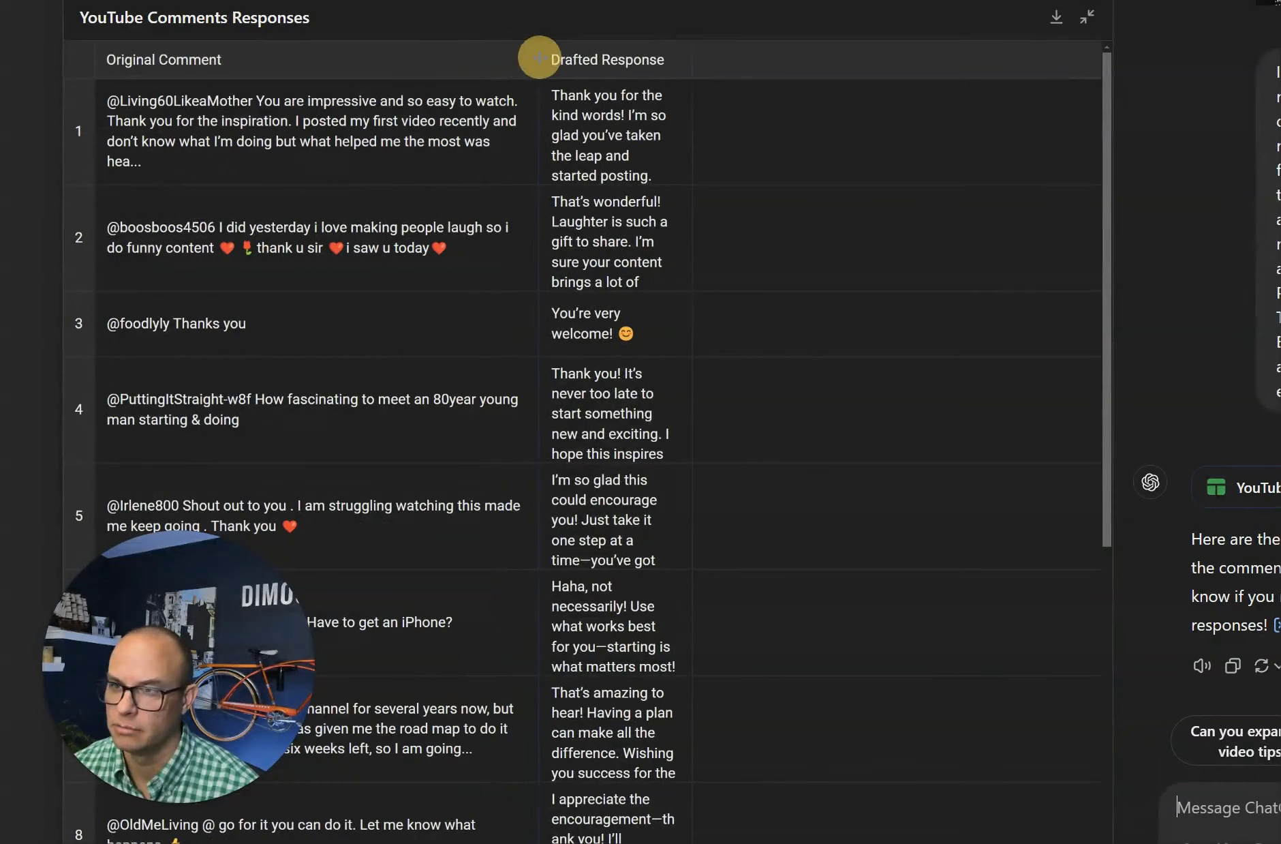
{"action": "left_click", "coordinate": [694, 59]}
{"action": "left_click", "coordinate": [692, 56]}
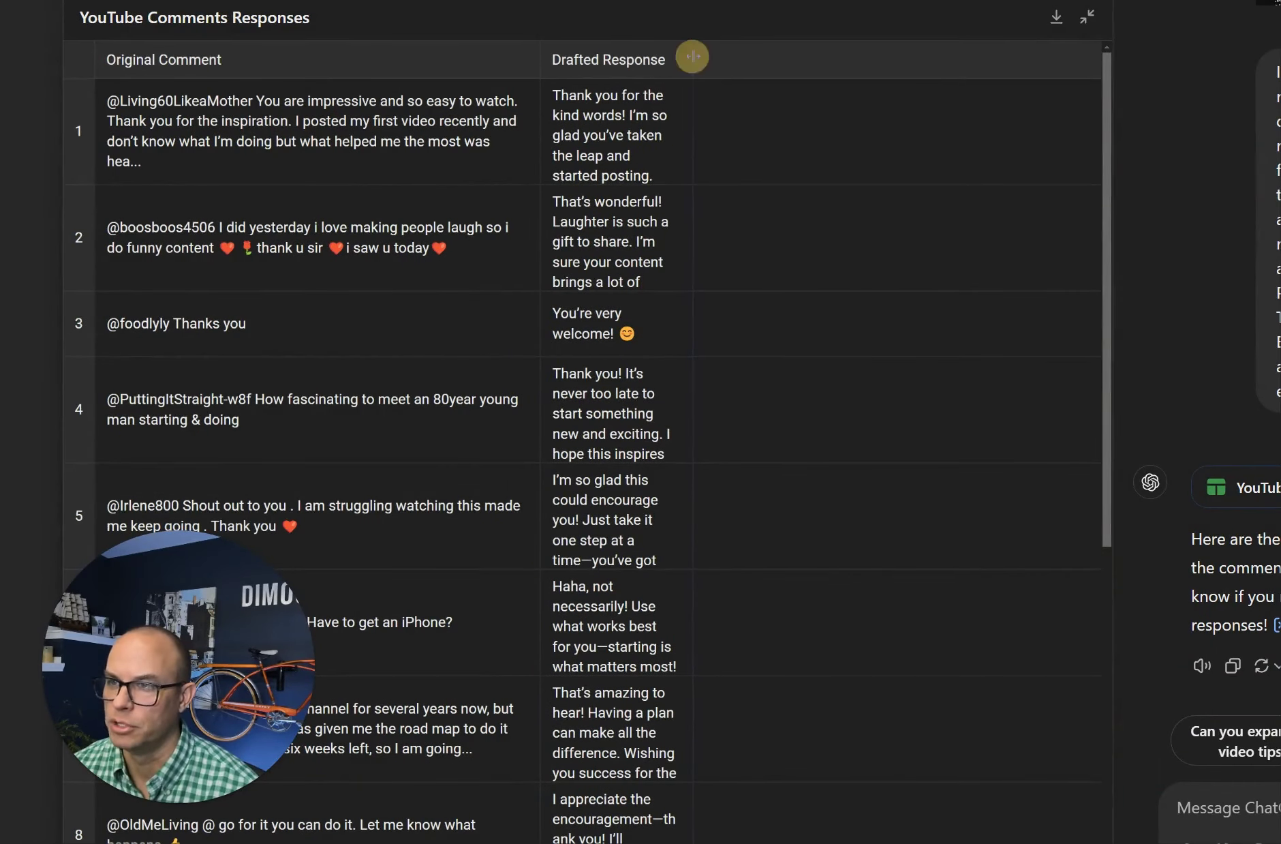
{"action": "left_click_drag", "start_coordinate": [693, 57], "coordinate": [944, 60]}
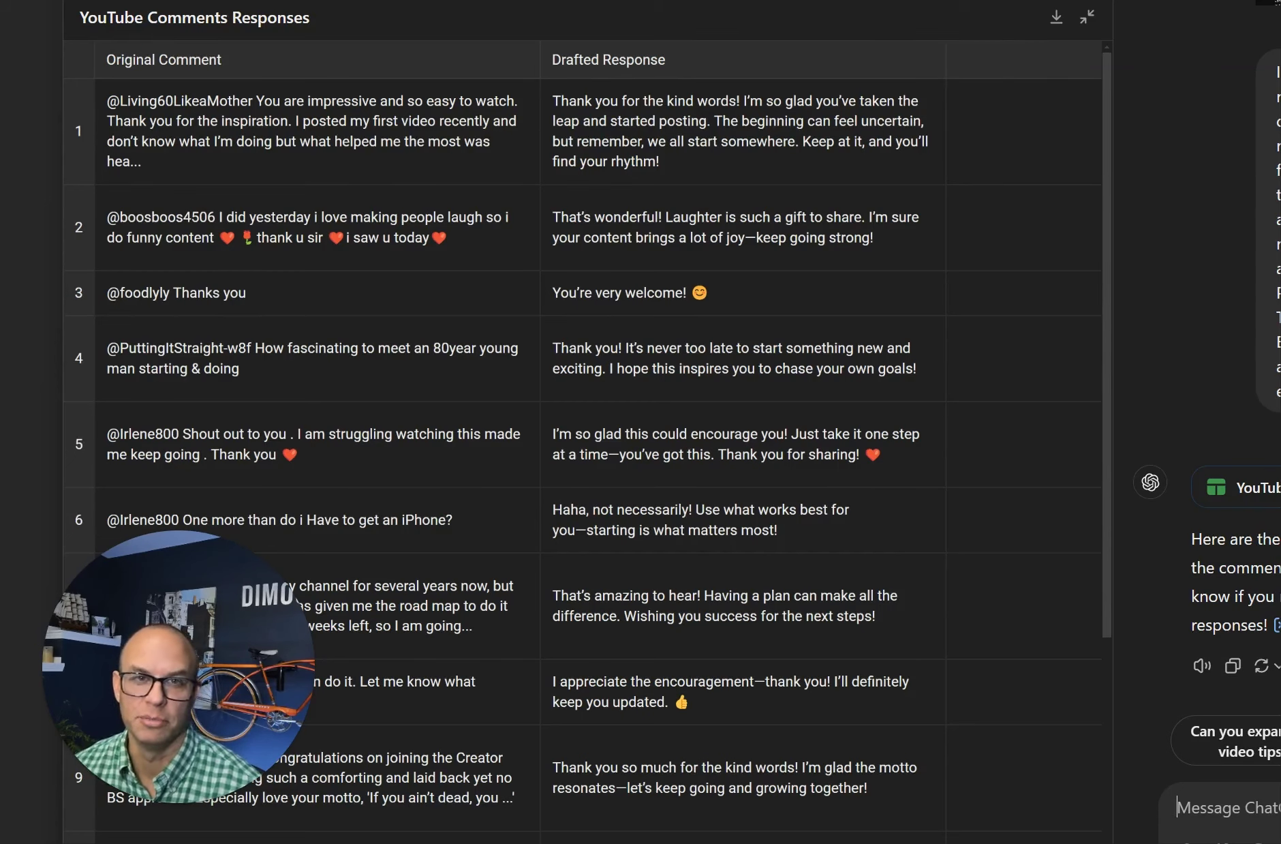
{"action": "key", "text": "Escape"}
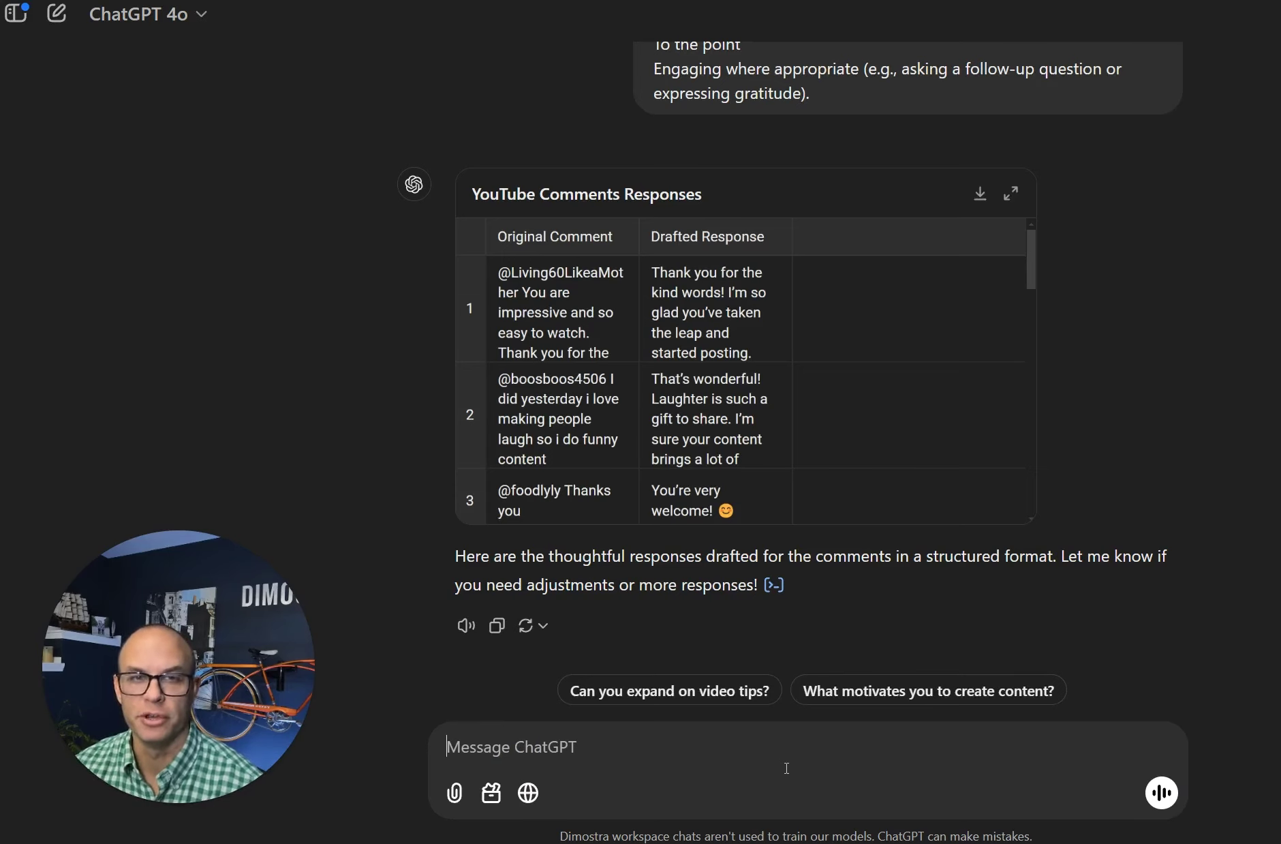
Request an analysis of the comments' common questions, suggestions and feedback, plus 5-10 potential video topics, and read through the answer.
{"action": "type", "text": "Please analyze the comments for: Common questions or recurring themes. Suggestions or topics directly mentioned by viewers. Feedback on what viewers liked or found valuable in the video. Based on this analysis, suggest 5-10 potential video topics that align with the audience's interests and feedback. The video ideas should be actionable, align with my channel's focus, and address audience pain points or curiosity."}
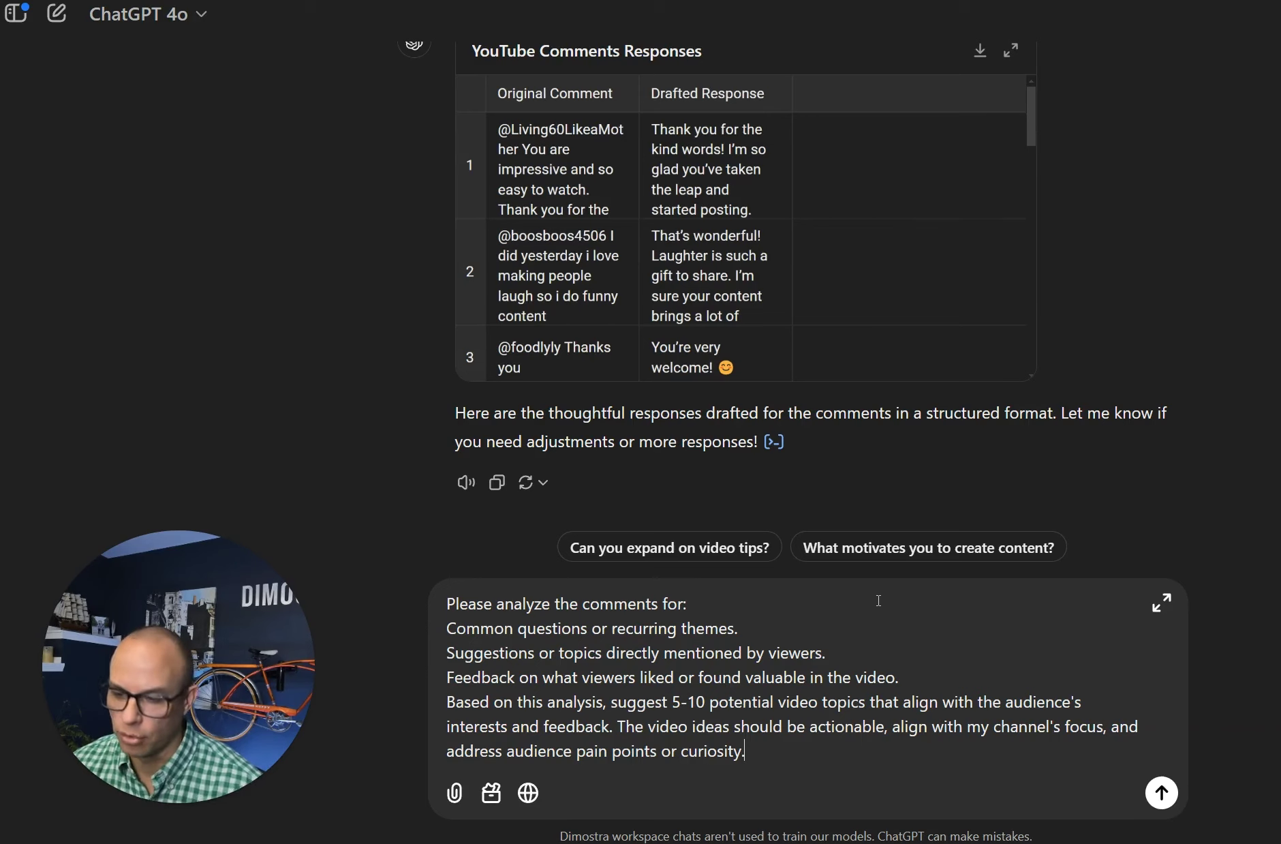
{"action": "left_click", "coordinate": [1163, 796]}
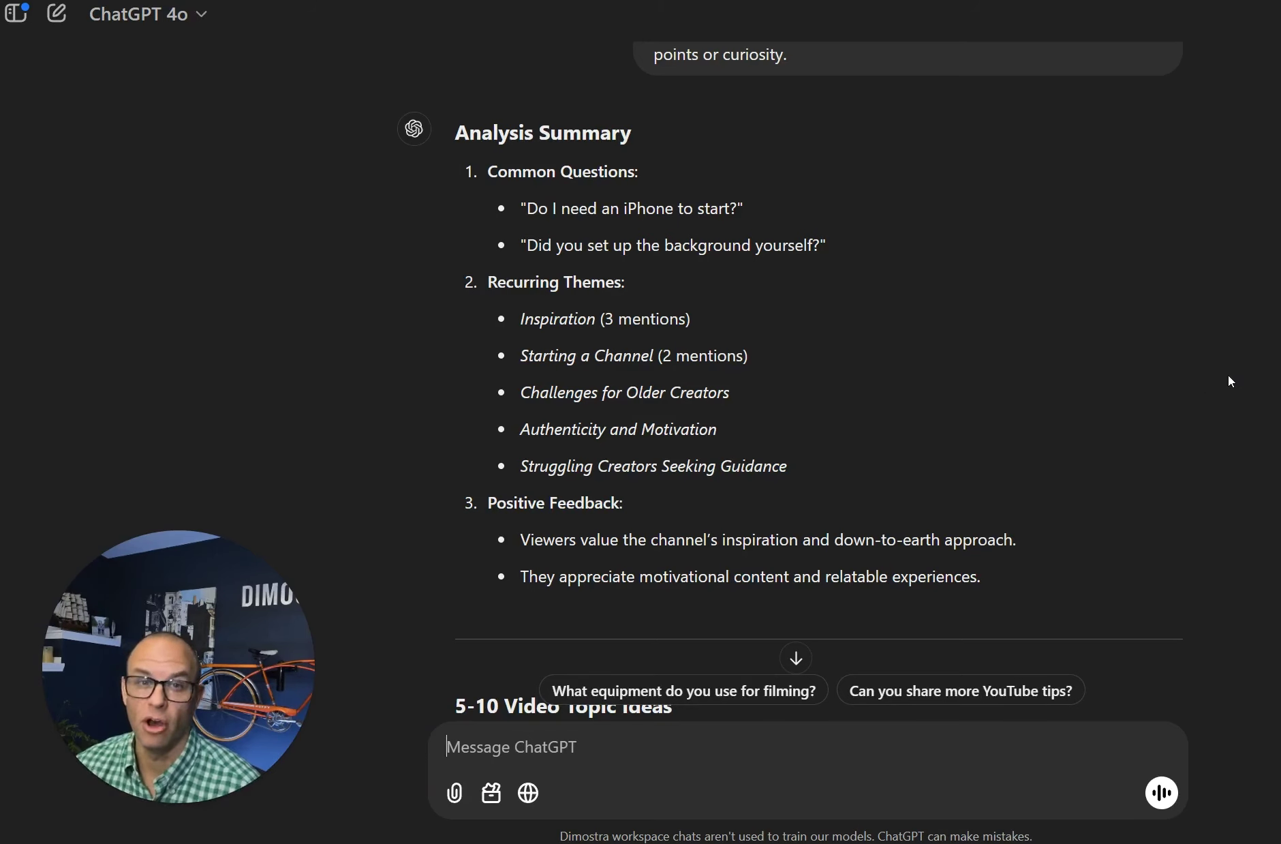
{"action": "scroll", "coordinate": [1232, 393], "scroll_direction": "down", "scroll_amount": 8}
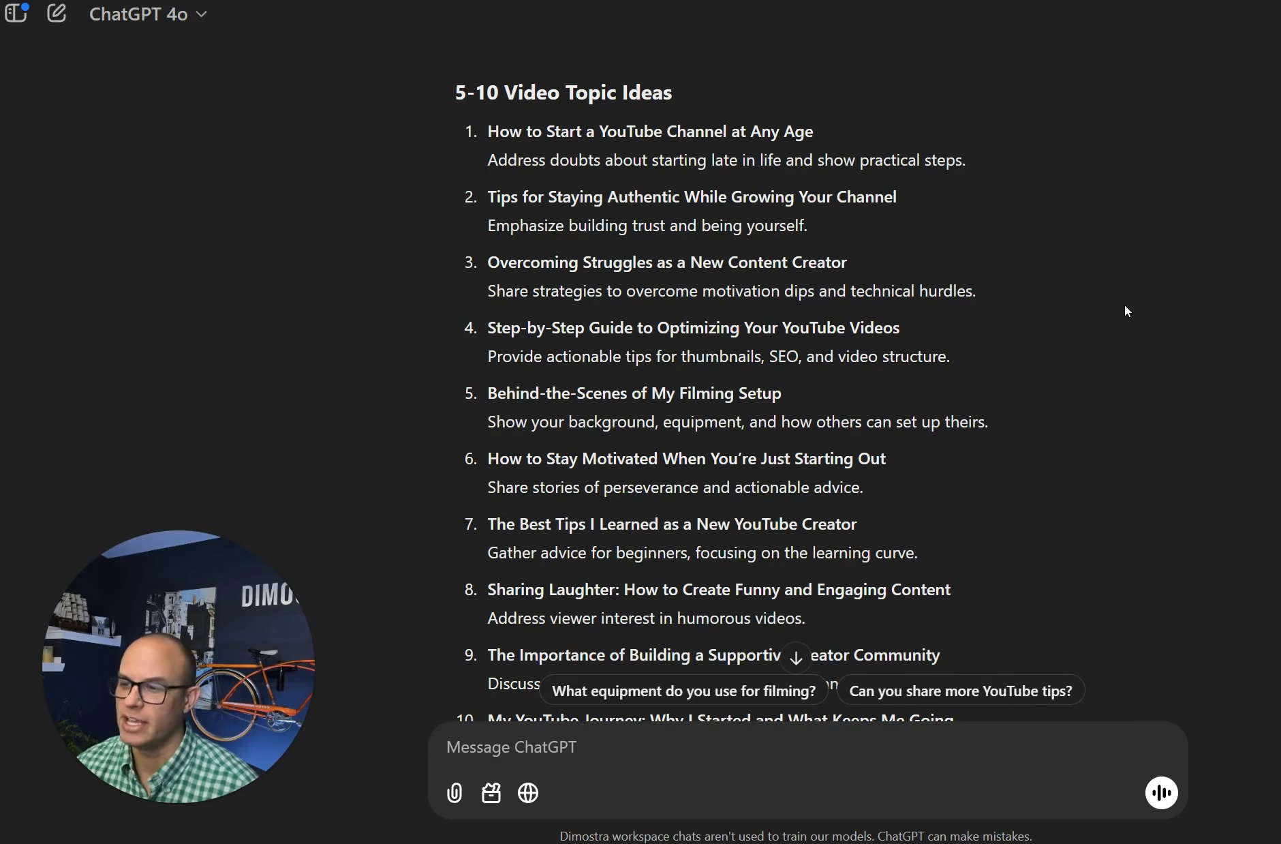
{"action": "scroll", "coordinate": [1136, 311], "scroll_direction": "down", "scroll_amount": 3}
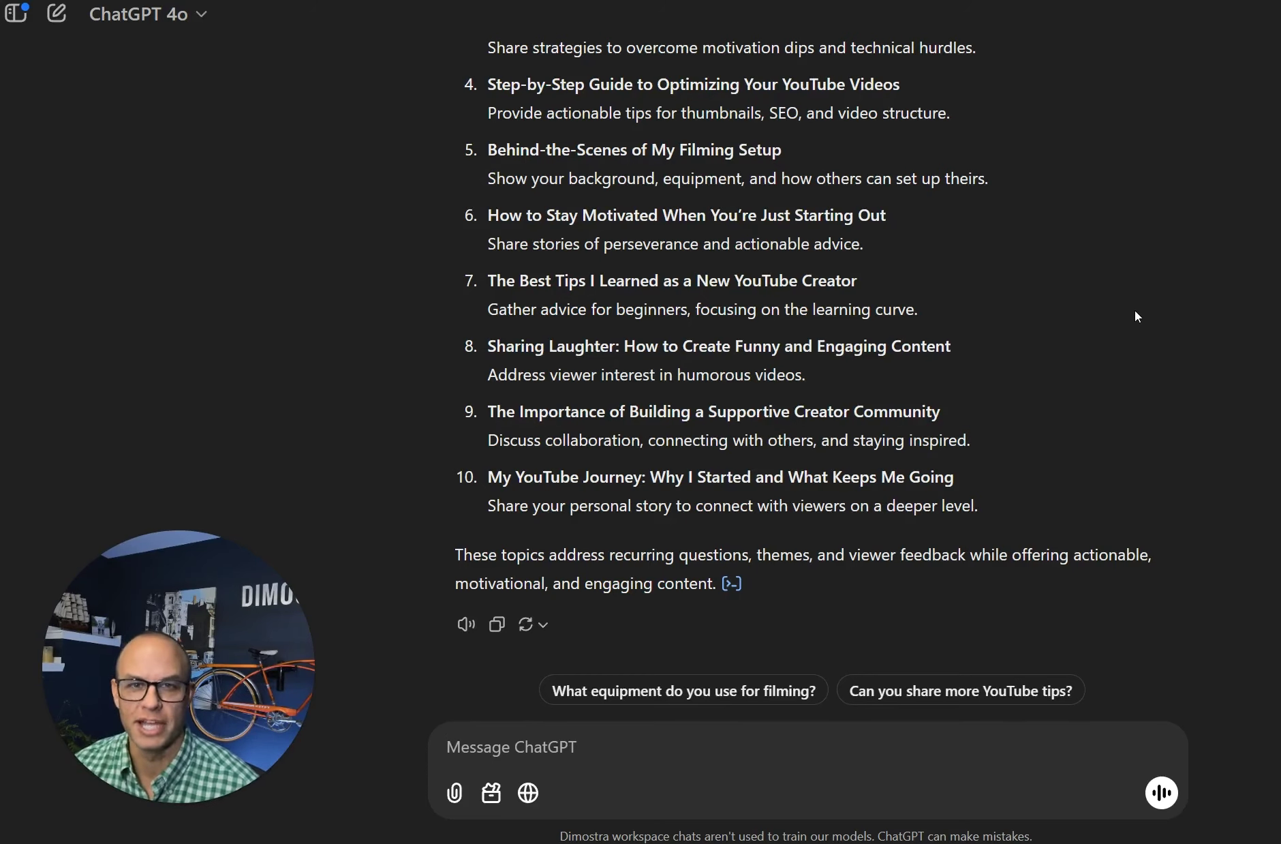
Start a new chat, and switch to YouTube Studio to show the channel analytics in advanced mode.
{"action": "key", "text": "ctrl+shift+o"}
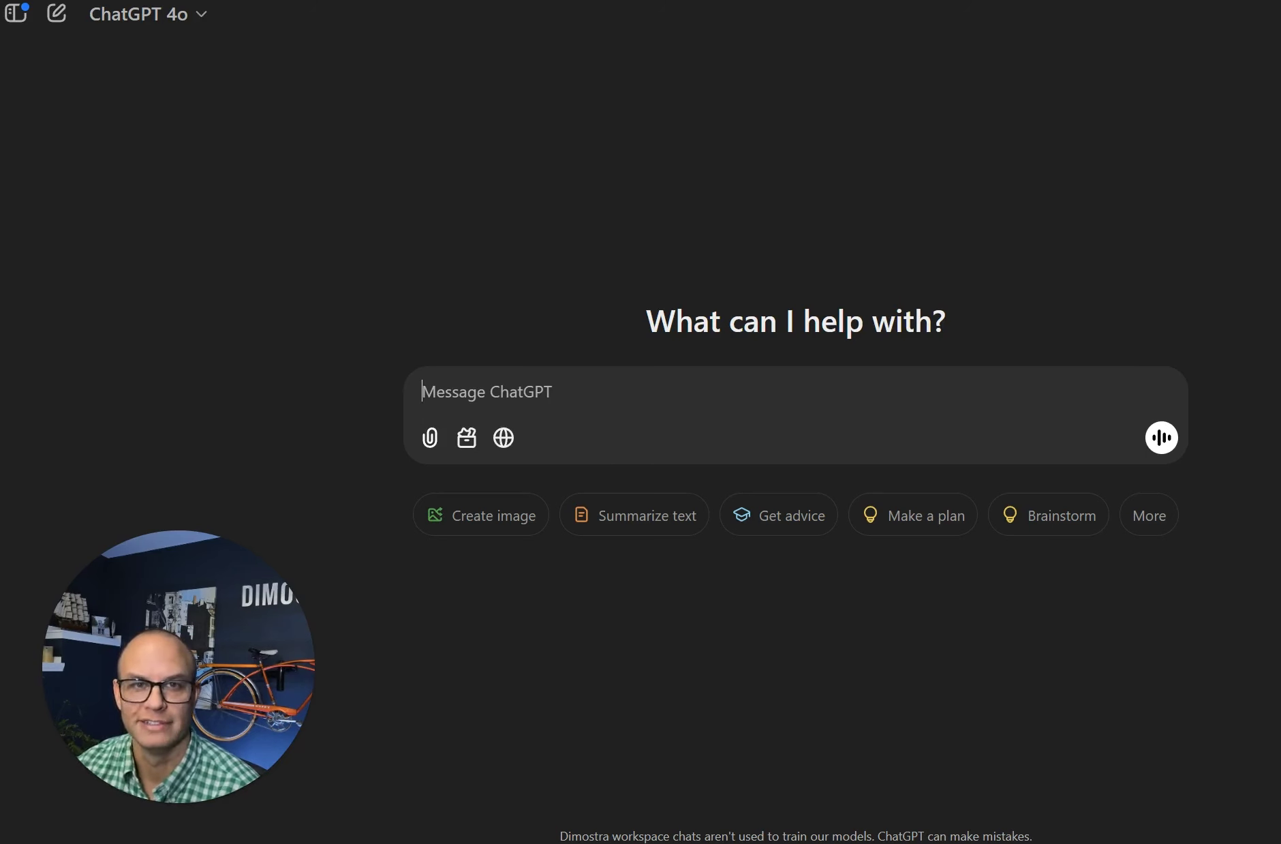
{"action": "key", "text": "alt+Tab"}
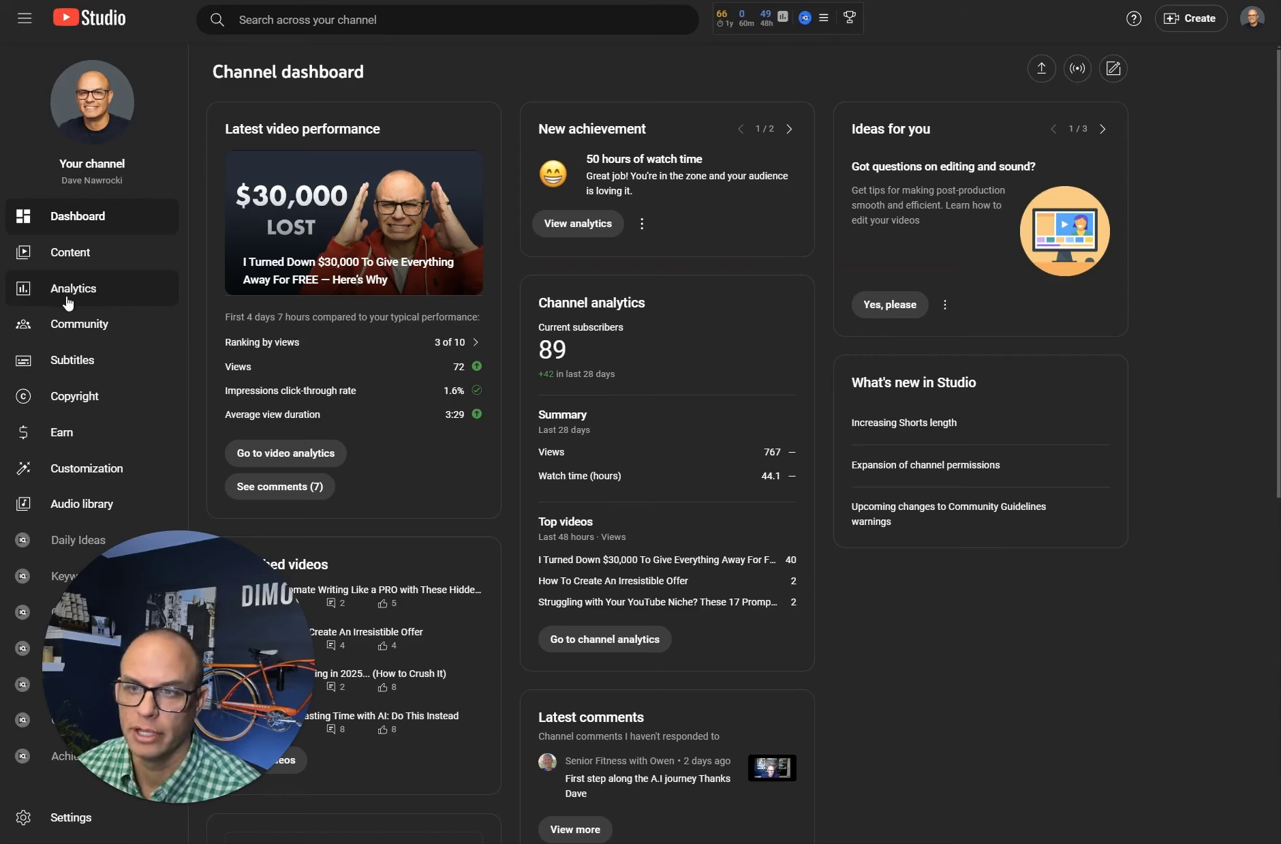
{"action": "left_click", "coordinate": [113, 292]}
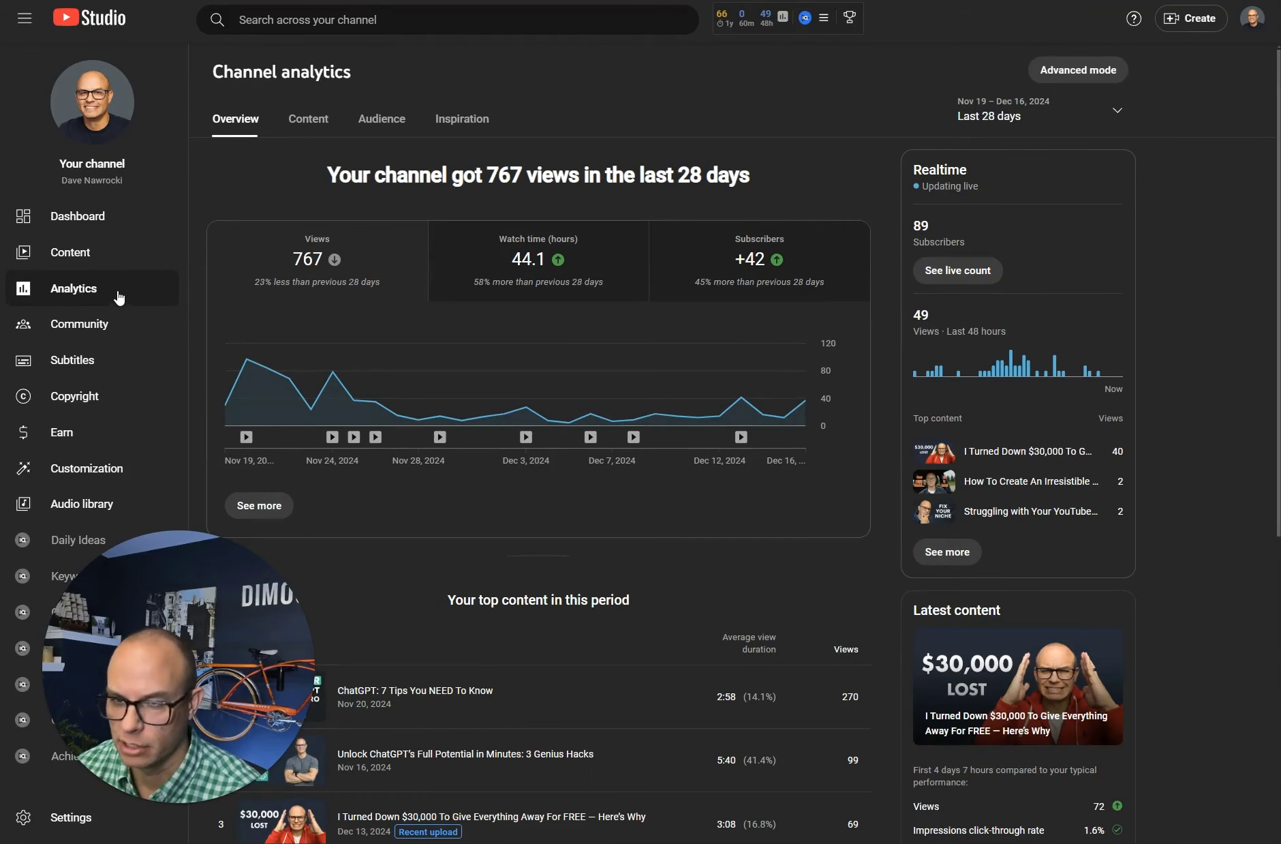
{"action": "left_click", "coordinate": [1082, 71]}
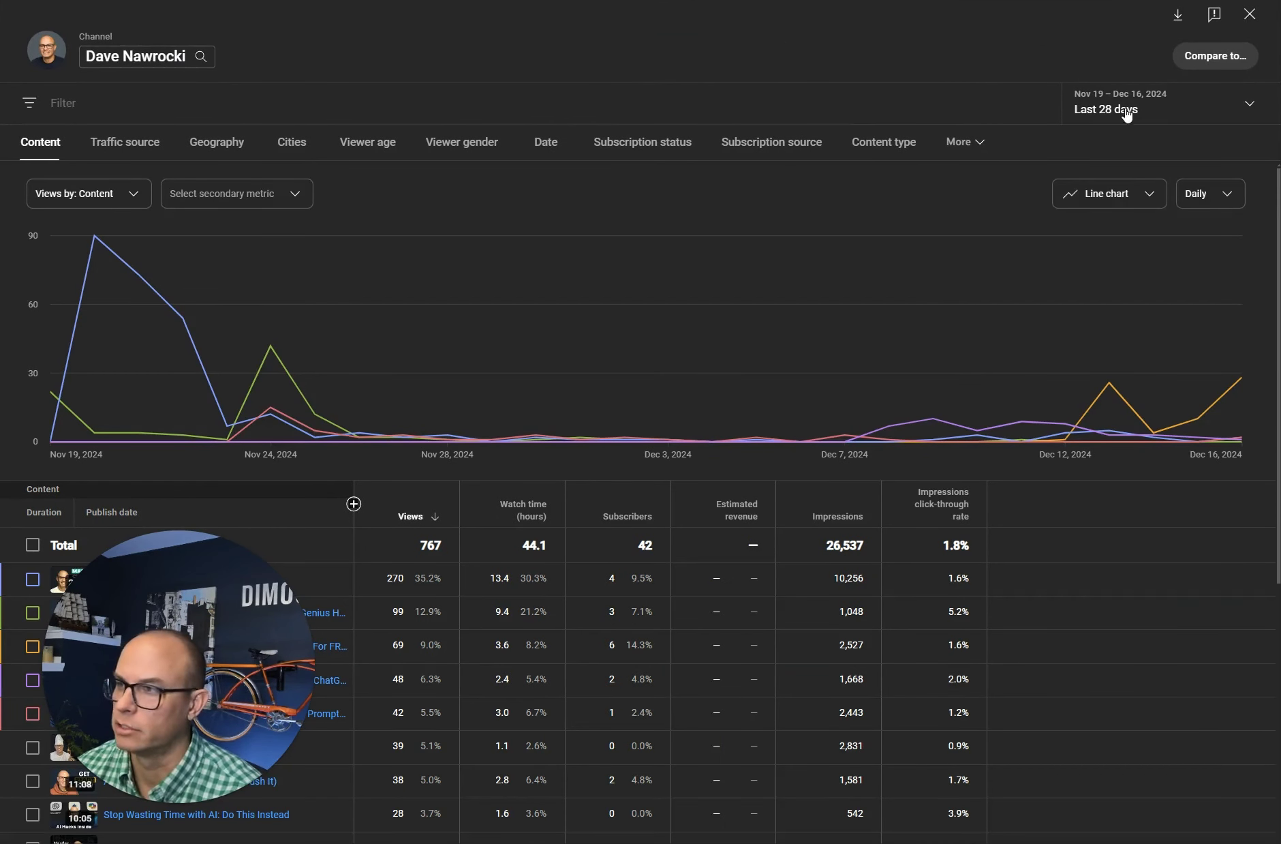
Set the analytics date range to Lifetime and export the report to Google Sheets.
{"action": "left_click", "coordinate": [1155, 117]}
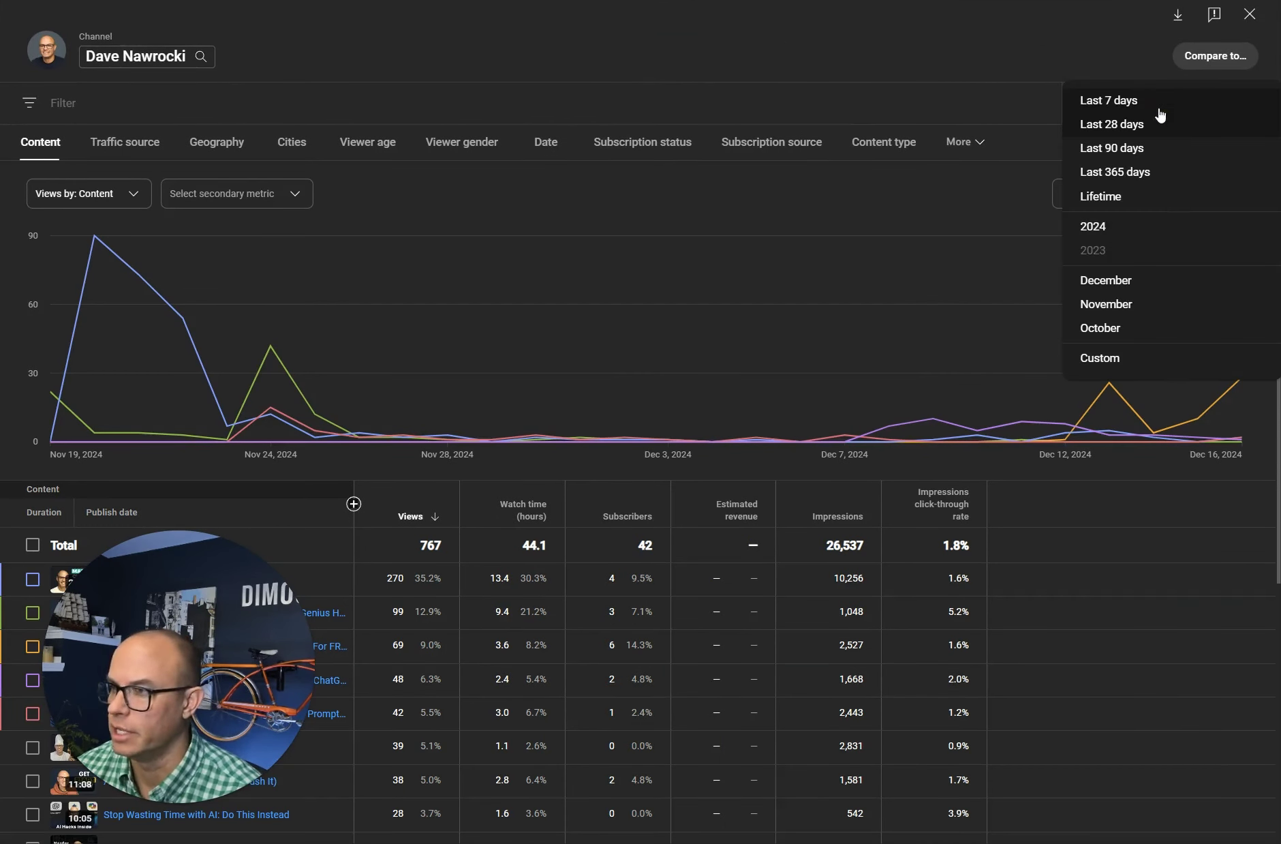
{"action": "left_click", "coordinate": [1119, 199]}
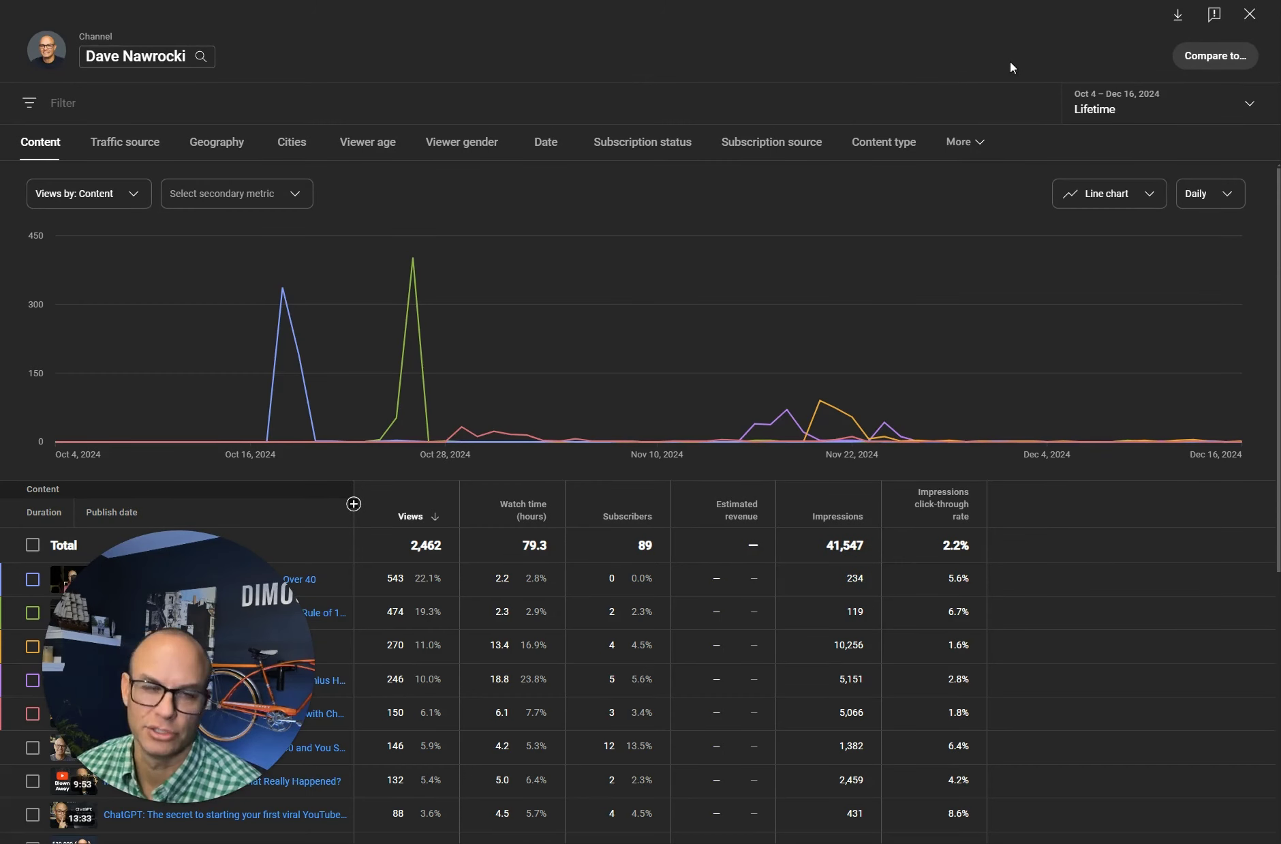
{"action": "left_click", "coordinate": [1178, 22]}
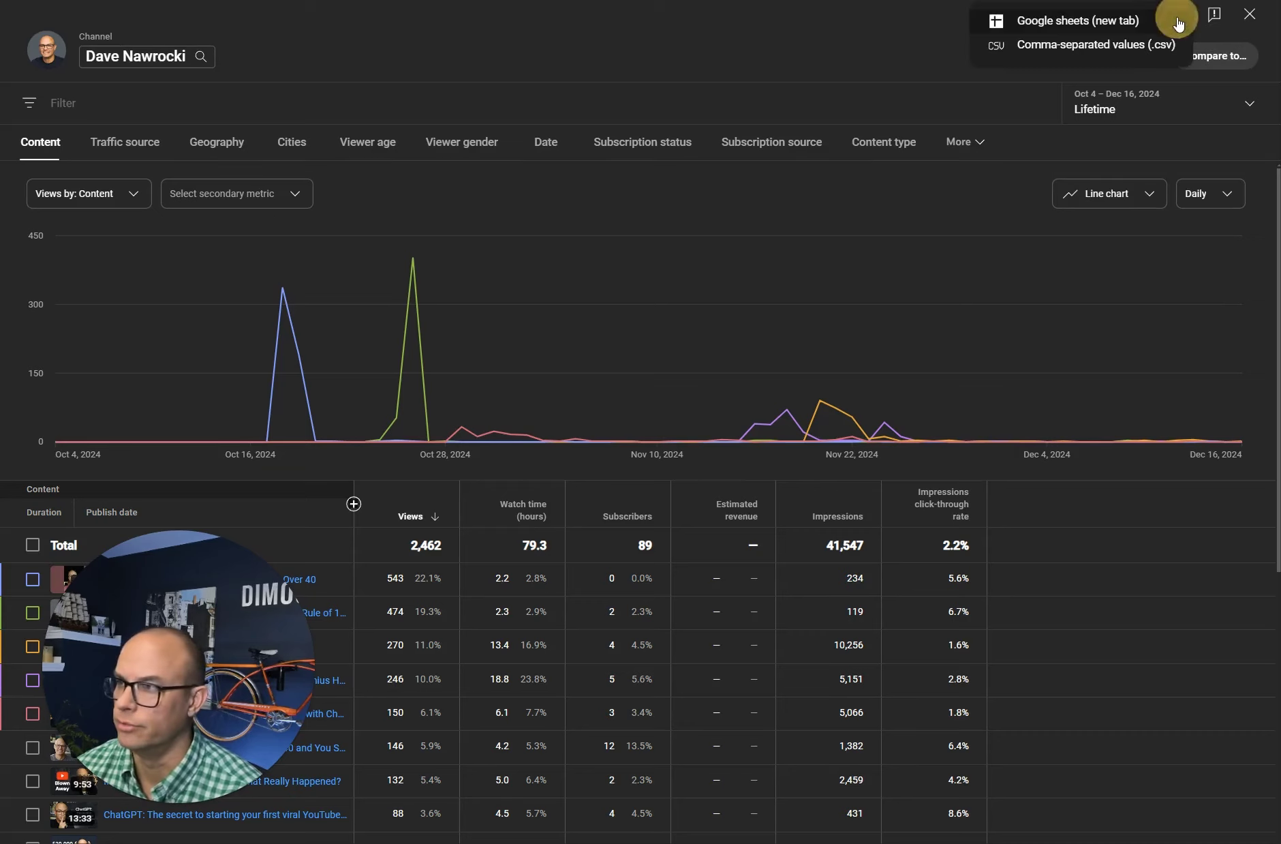
{"action": "left_click", "coordinate": [1046, 30]}
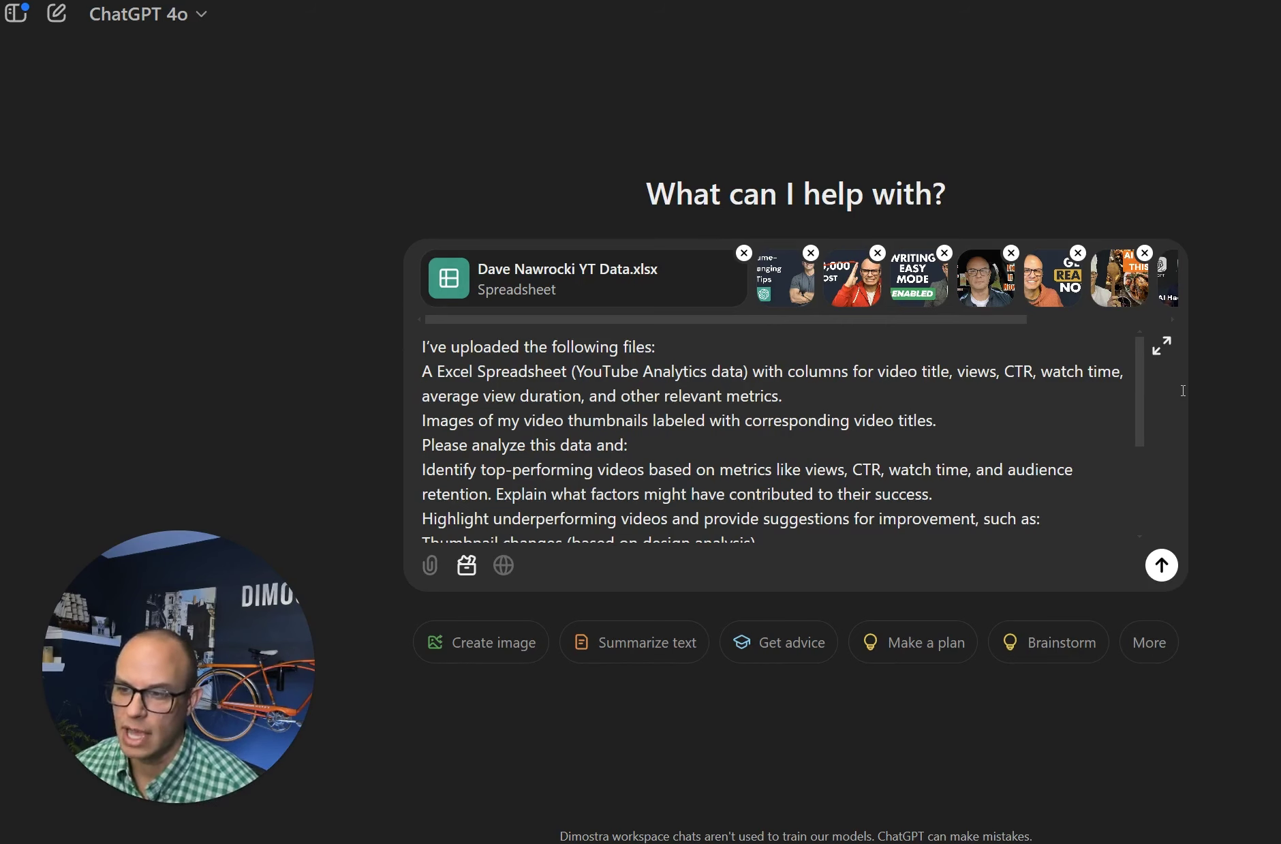
Switch back to ChatGPT and read through the drafted prompt accompanying the attached YouTube data spreadsheet and thumbnail images.
{"action": "left_click_drag", "start_coordinate": [1140, 375], "coordinate": [1144, 433]}
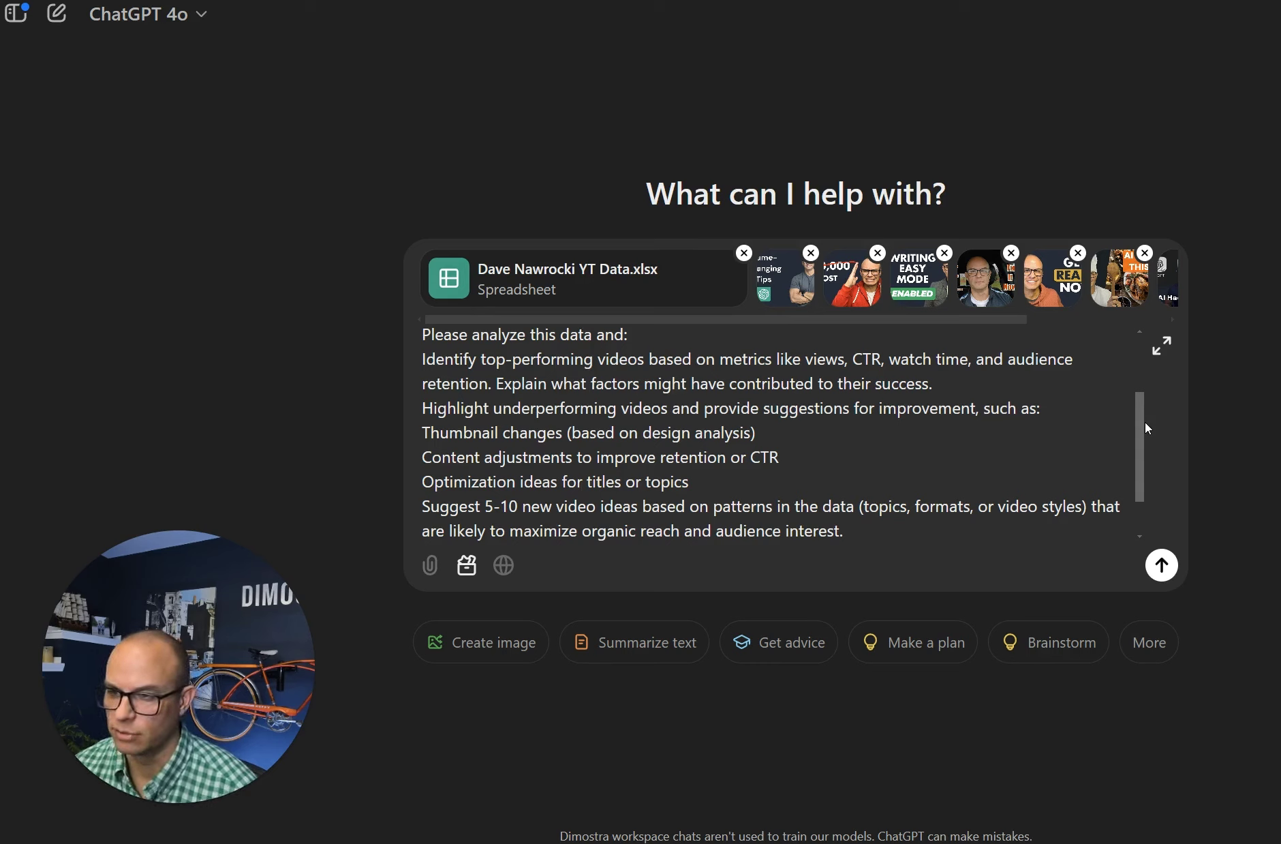
{"action": "left_click_drag", "start_coordinate": [1145, 422], "coordinate": [1145, 471]}
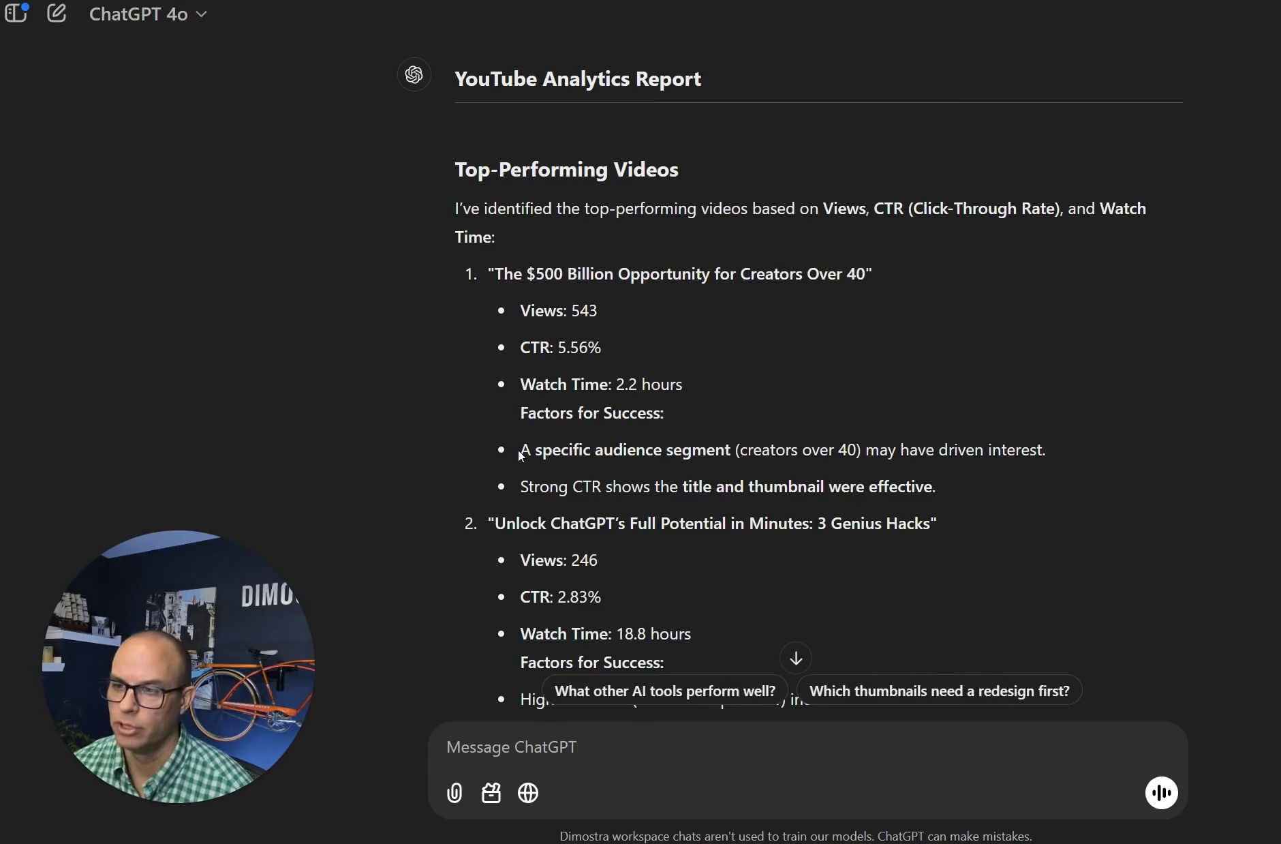
Examine the success factors listed for each of the top-performing videos in the YouTube Analytics Report.
{"action": "left_click_drag", "start_coordinate": [521, 450], "coordinate": [1066, 466]}
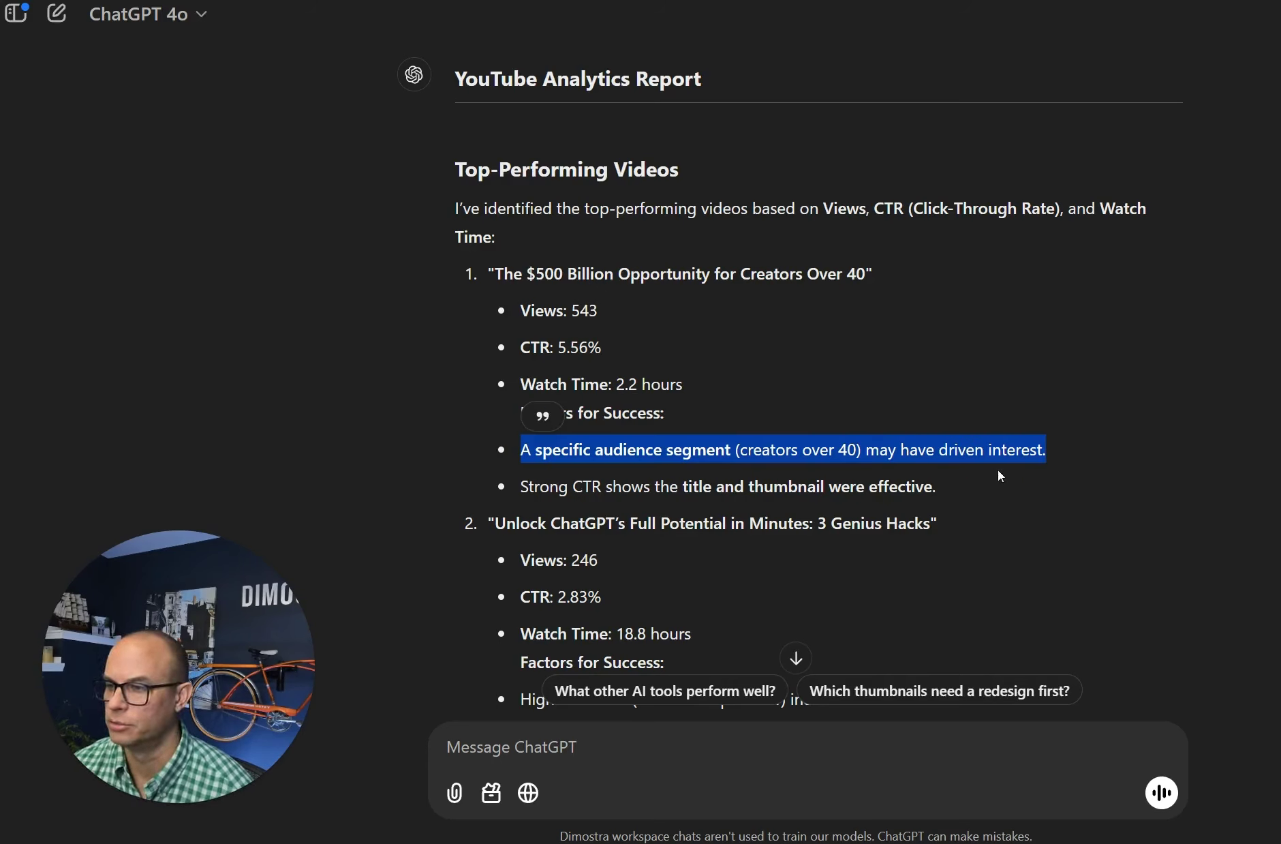
{"action": "left_click_drag", "start_coordinate": [522, 486], "coordinate": [958, 490]}
{"action": "left_click", "coordinate": [1072, 485]}
{"action": "scroll", "coordinate": [1072, 485], "scroll_direction": "down", "scroll_amount": 1}
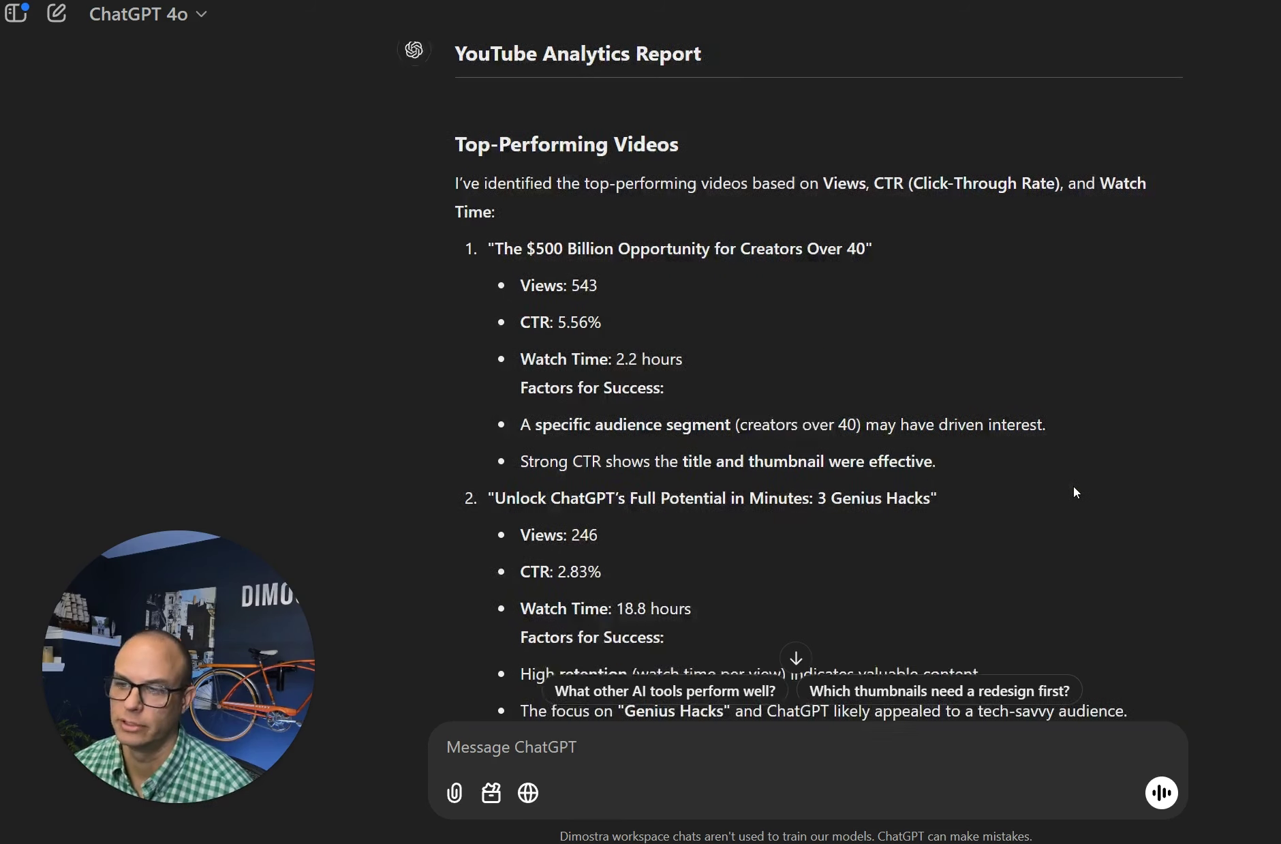
{"action": "scroll", "coordinate": [1063, 489], "scroll_direction": "down", "scroll_amount": 5}
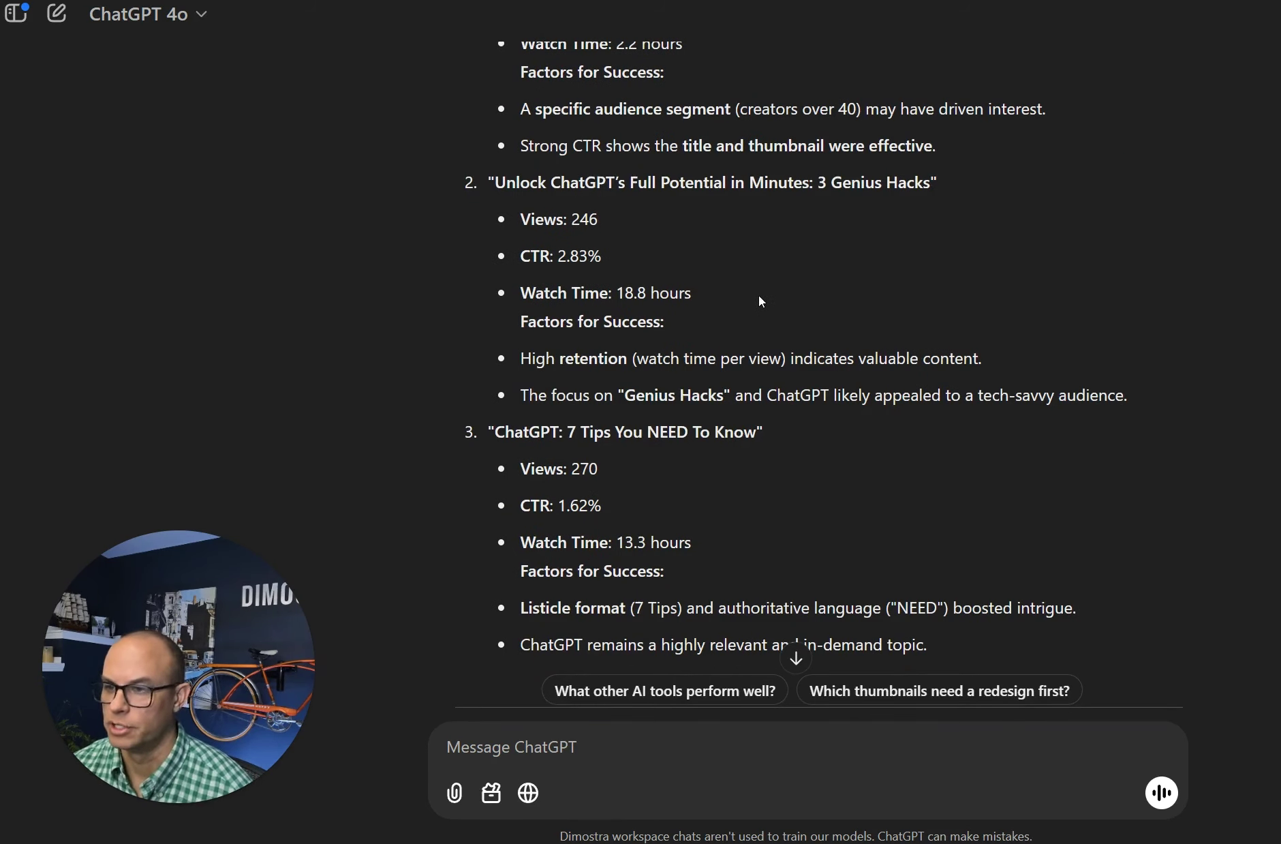
{"action": "left_click_drag", "start_coordinate": [521, 359], "coordinate": [1011, 358]}
{"action": "left_click_drag", "start_coordinate": [518, 395], "coordinate": [1152, 395]}
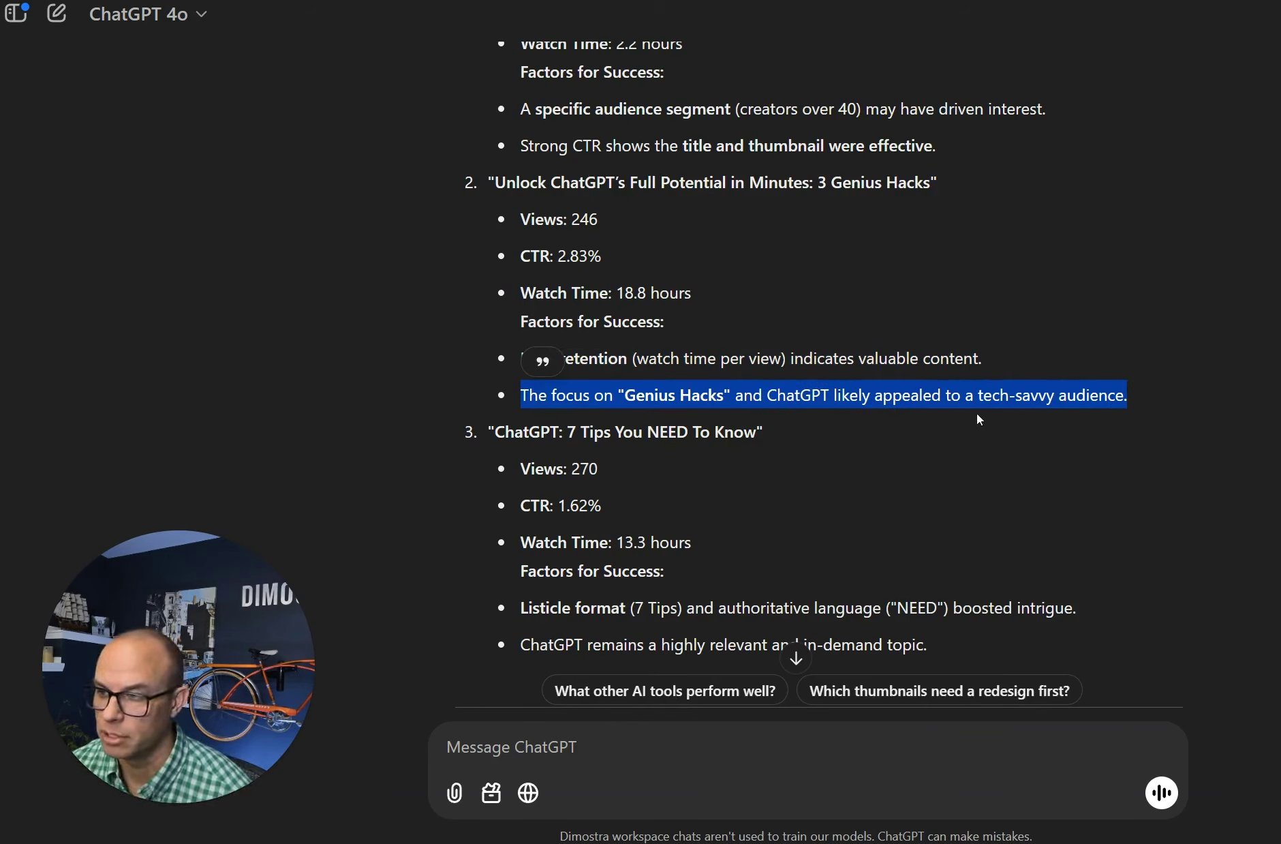
{"action": "left_click", "coordinate": [1087, 439]}
{"action": "scroll", "coordinate": [1091, 456], "scroll_direction": "down", "scroll_amount": 2}
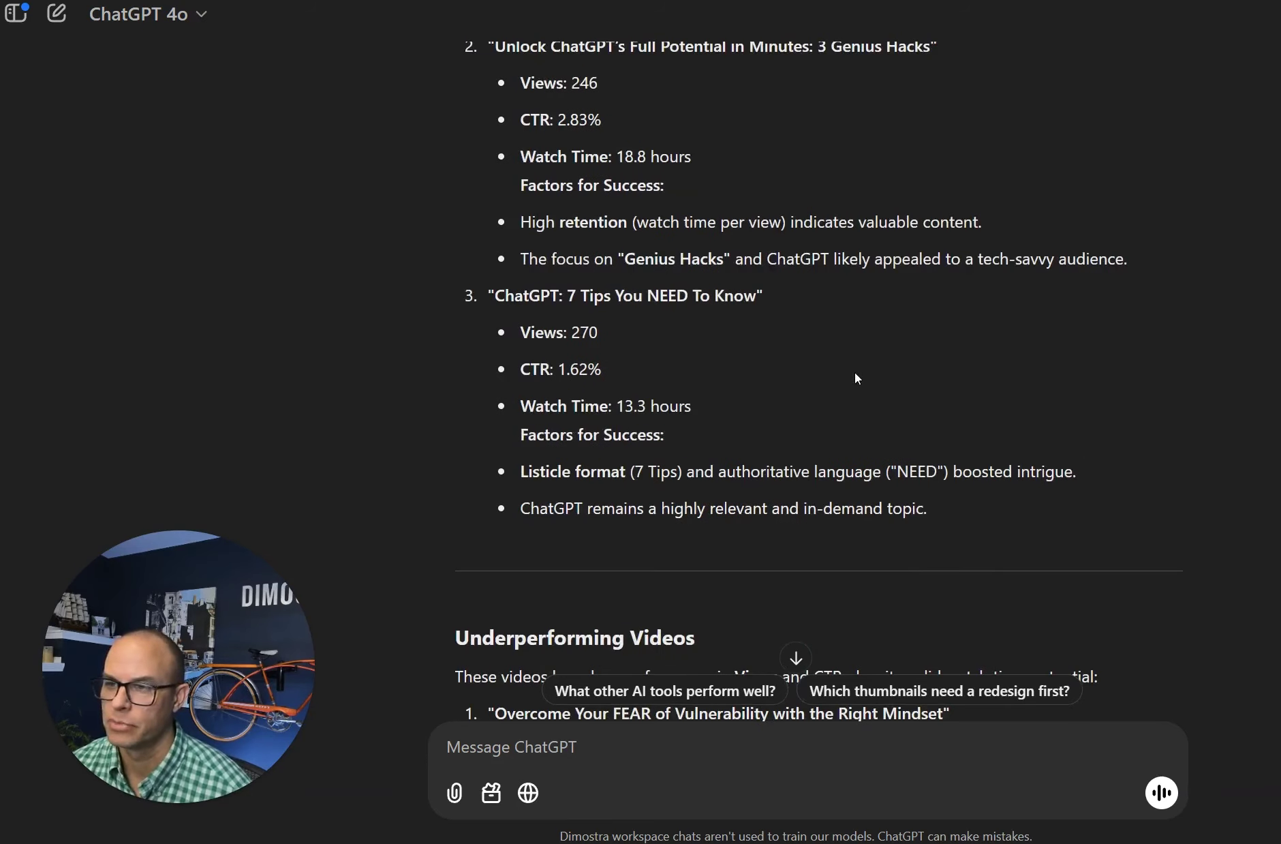
{"action": "scroll", "coordinate": [855, 375], "scroll_direction": "down", "scroll_amount": 1}
{"action": "left_click_drag", "start_coordinate": [520, 404], "coordinate": [1113, 404]}
{"action": "left_click", "coordinate": [1094, 439]}
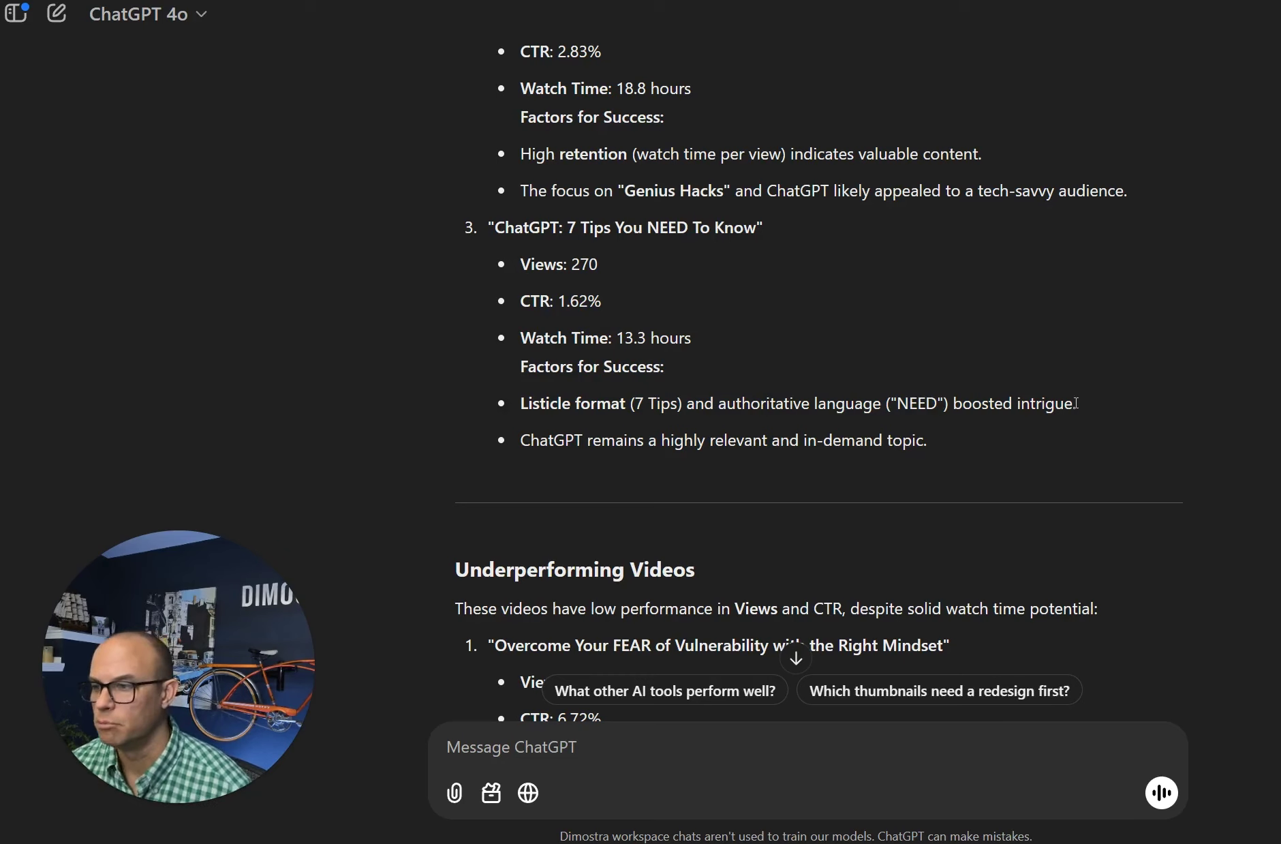
{"action": "left_click_drag", "start_coordinate": [522, 447], "coordinate": [947, 448]}
{"action": "left_click", "coordinate": [984, 438]}
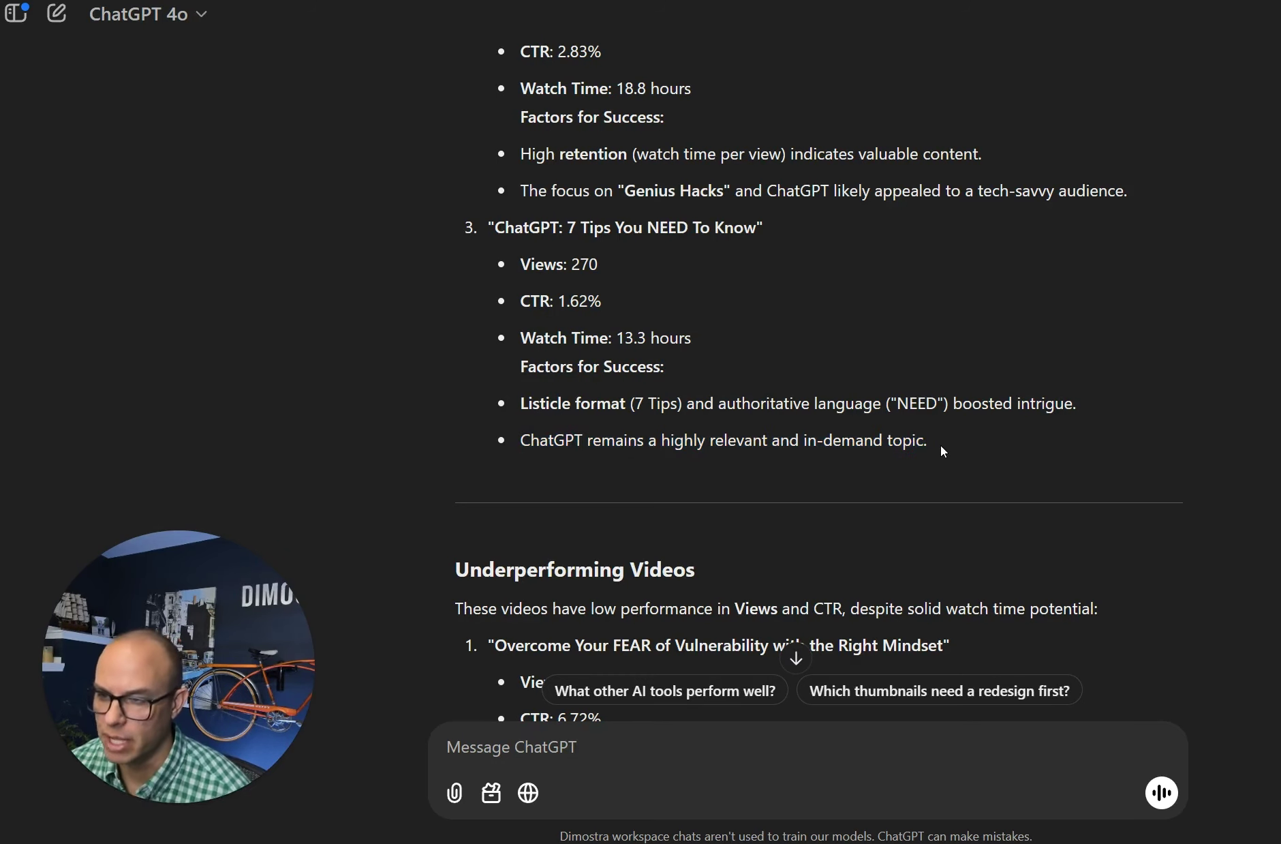
Examine the underperforming videos in the report and the suggestions for improving their titles and thumbnails.
{"action": "scroll", "coordinate": [941, 446], "scroll_direction": "down", "scroll_amount": 7}
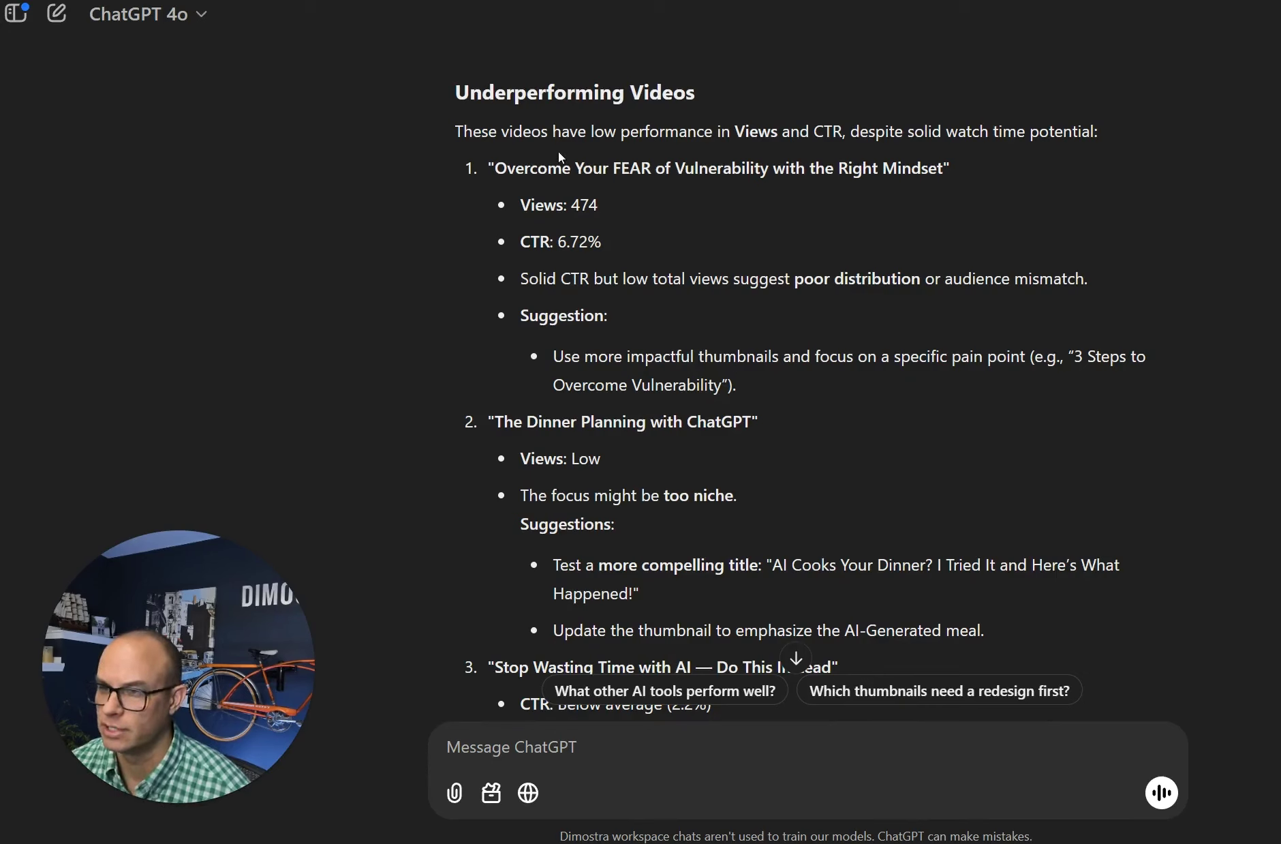
{"action": "left_click_drag", "start_coordinate": [488, 169], "coordinate": [1012, 184]}
{"action": "left_click", "coordinate": [705, 216]}
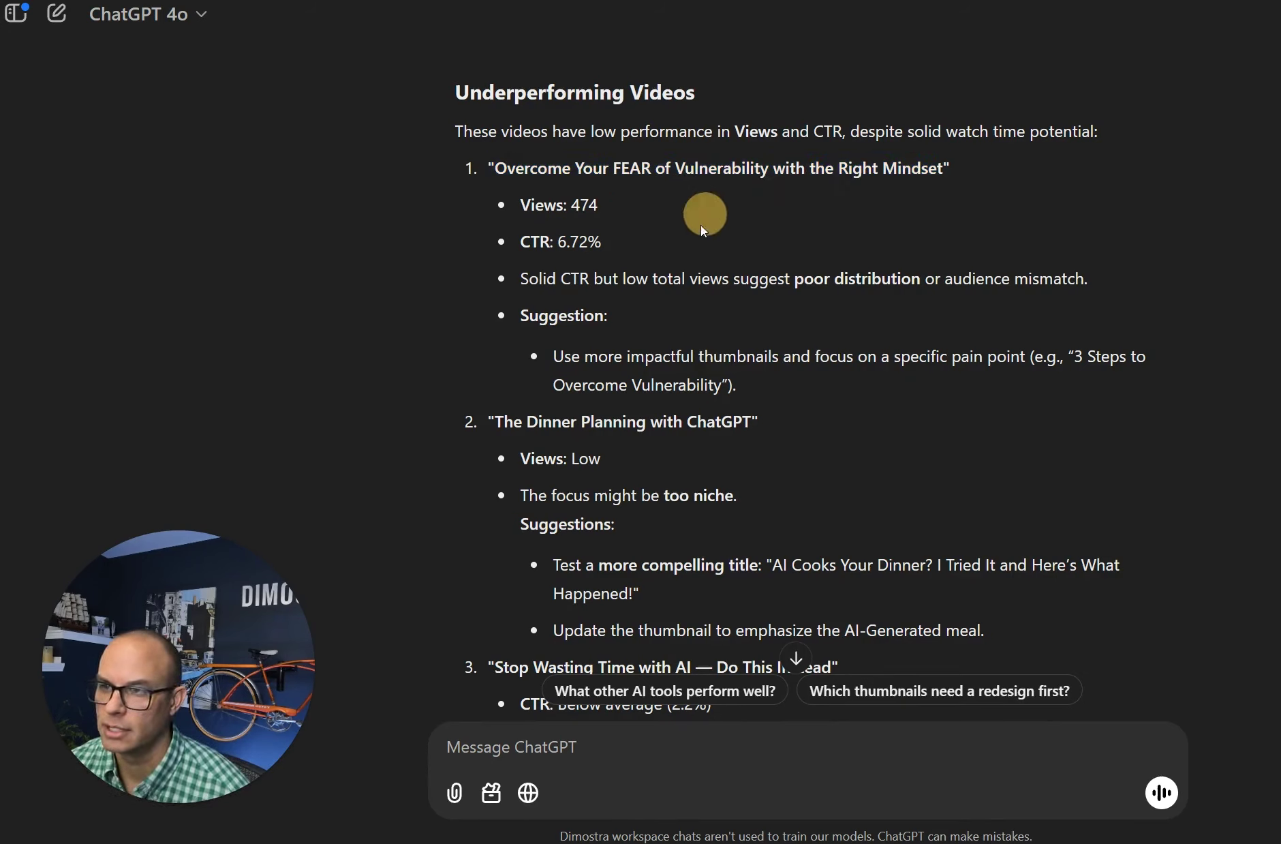
{"action": "left_click_drag", "start_coordinate": [497, 320], "coordinate": [608, 317]}
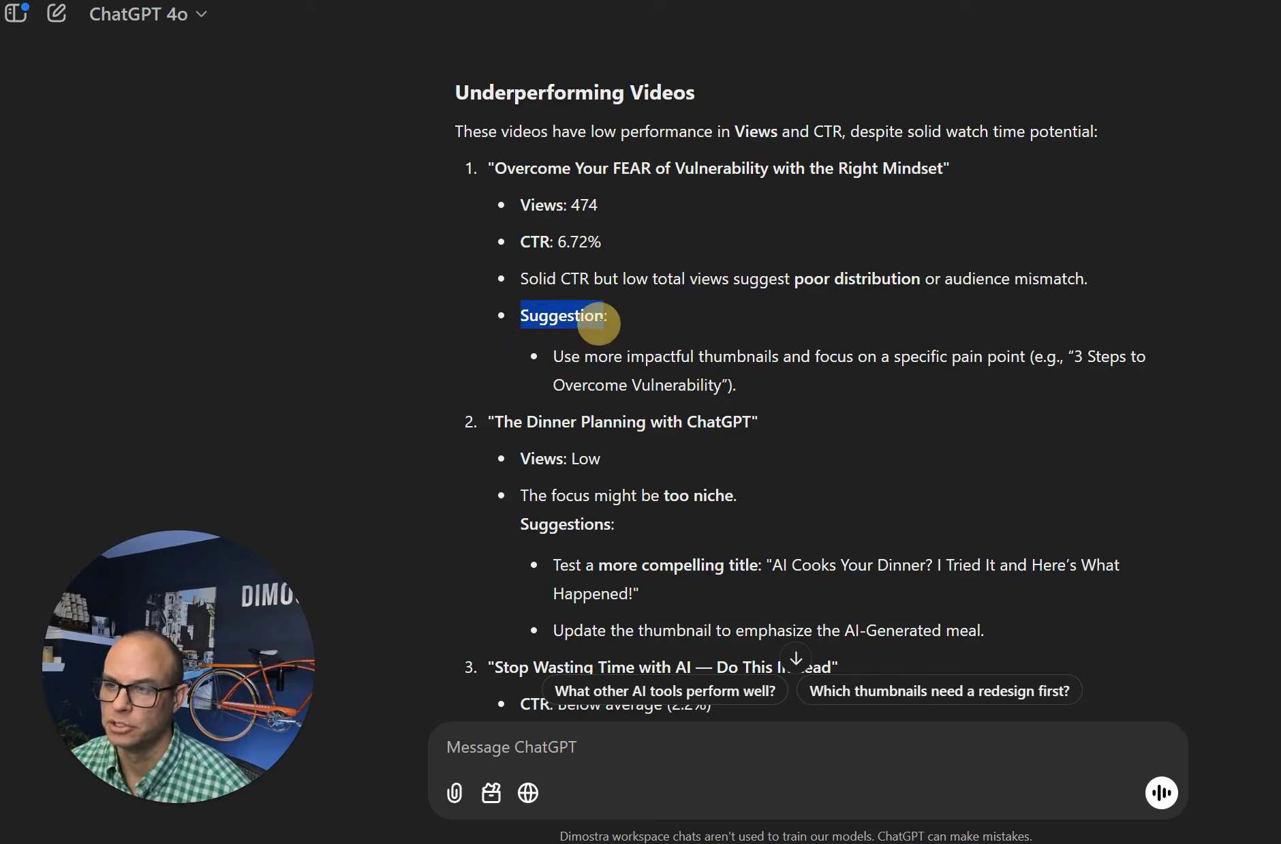
{"action": "left_click_drag", "start_coordinate": [552, 356], "coordinate": [1187, 355]}
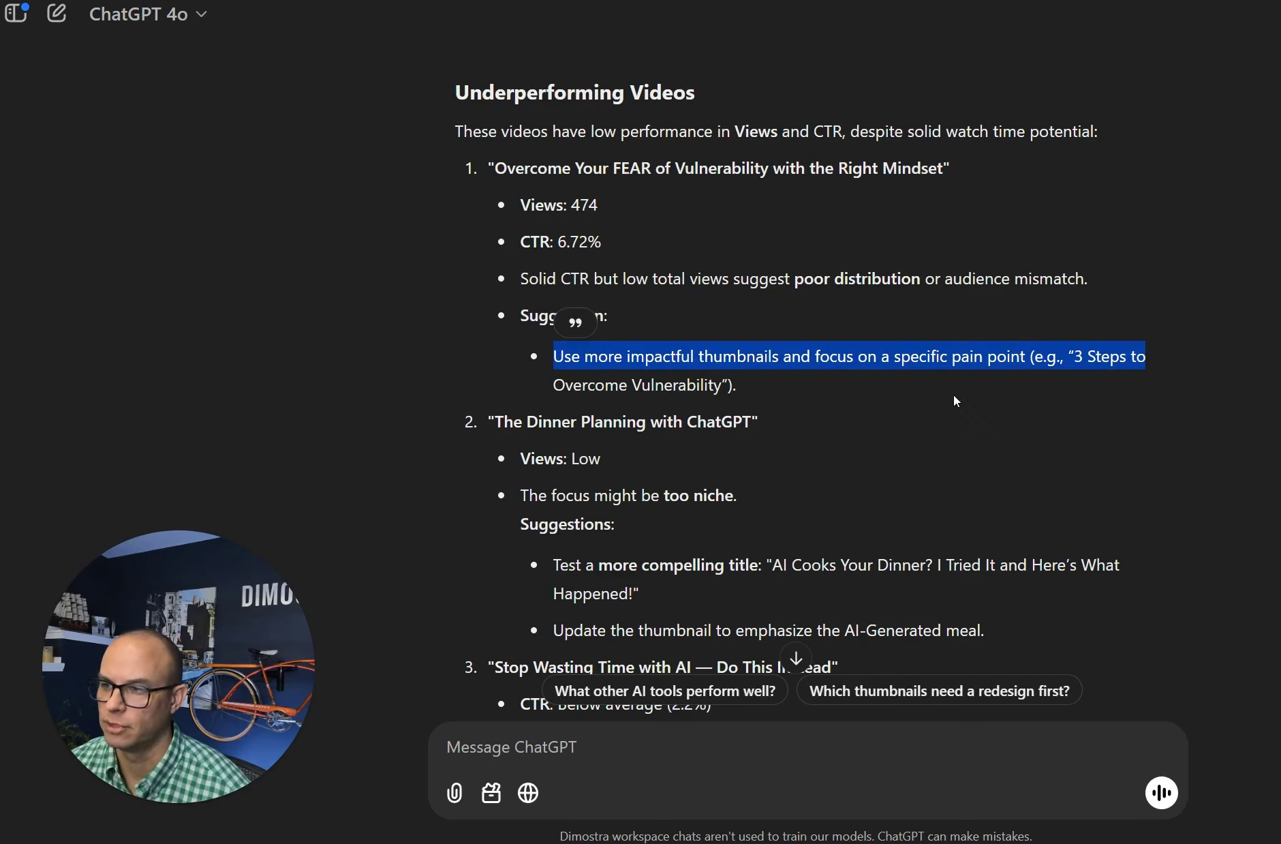
{"action": "left_click", "coordinate": [1052, 389]}
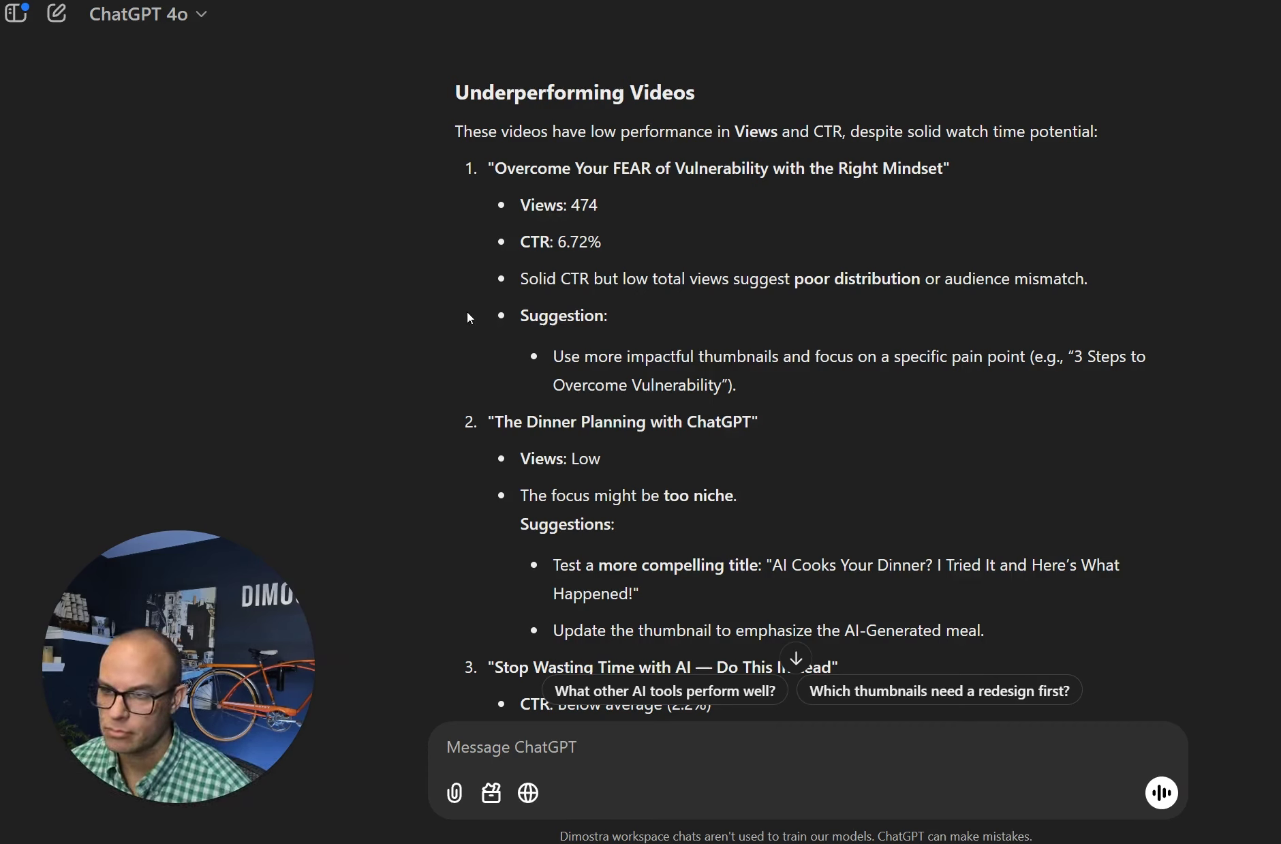
{"action": "left_click", "coordinate": [568, 362]}
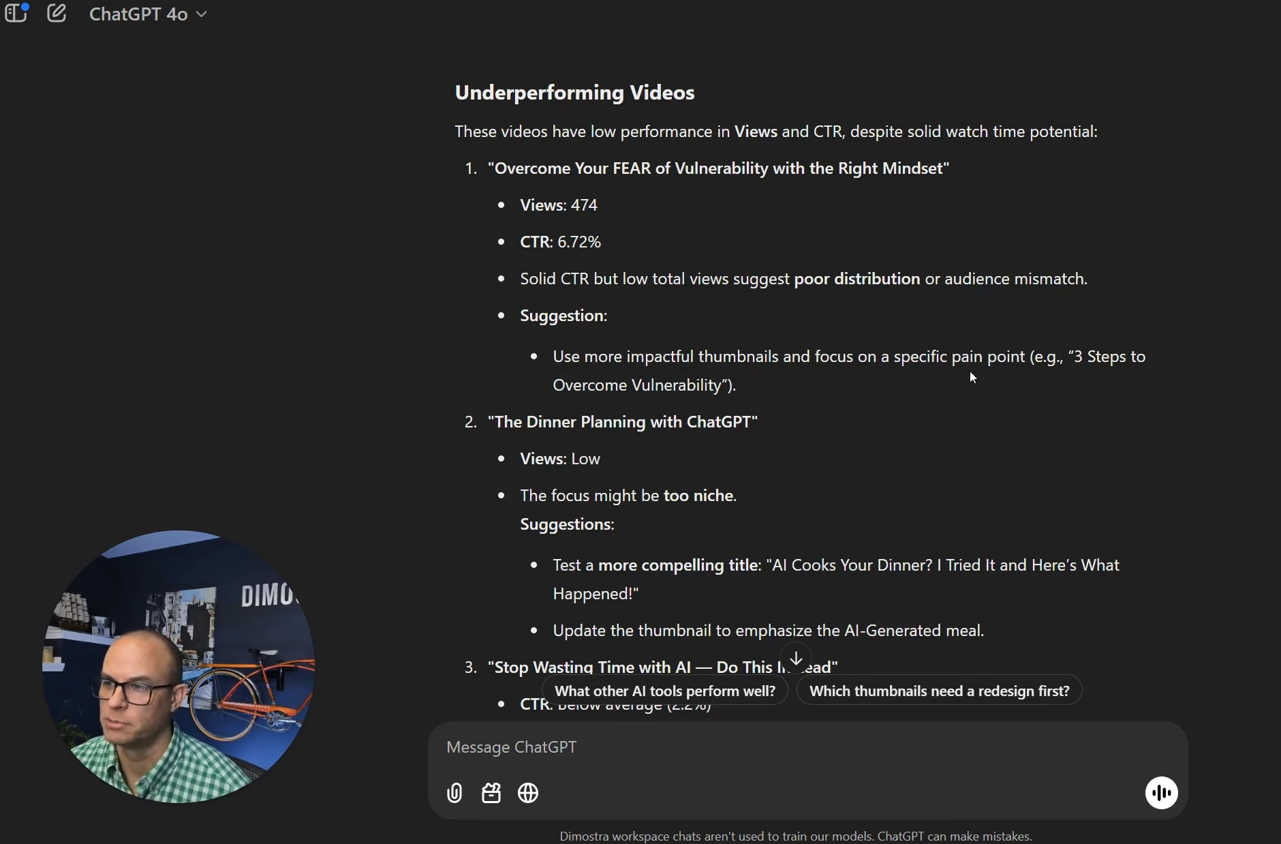
{"action": "scroll", "coordinate": [906, 419], "scroll_direction": "down", "scroll_amount": 3}
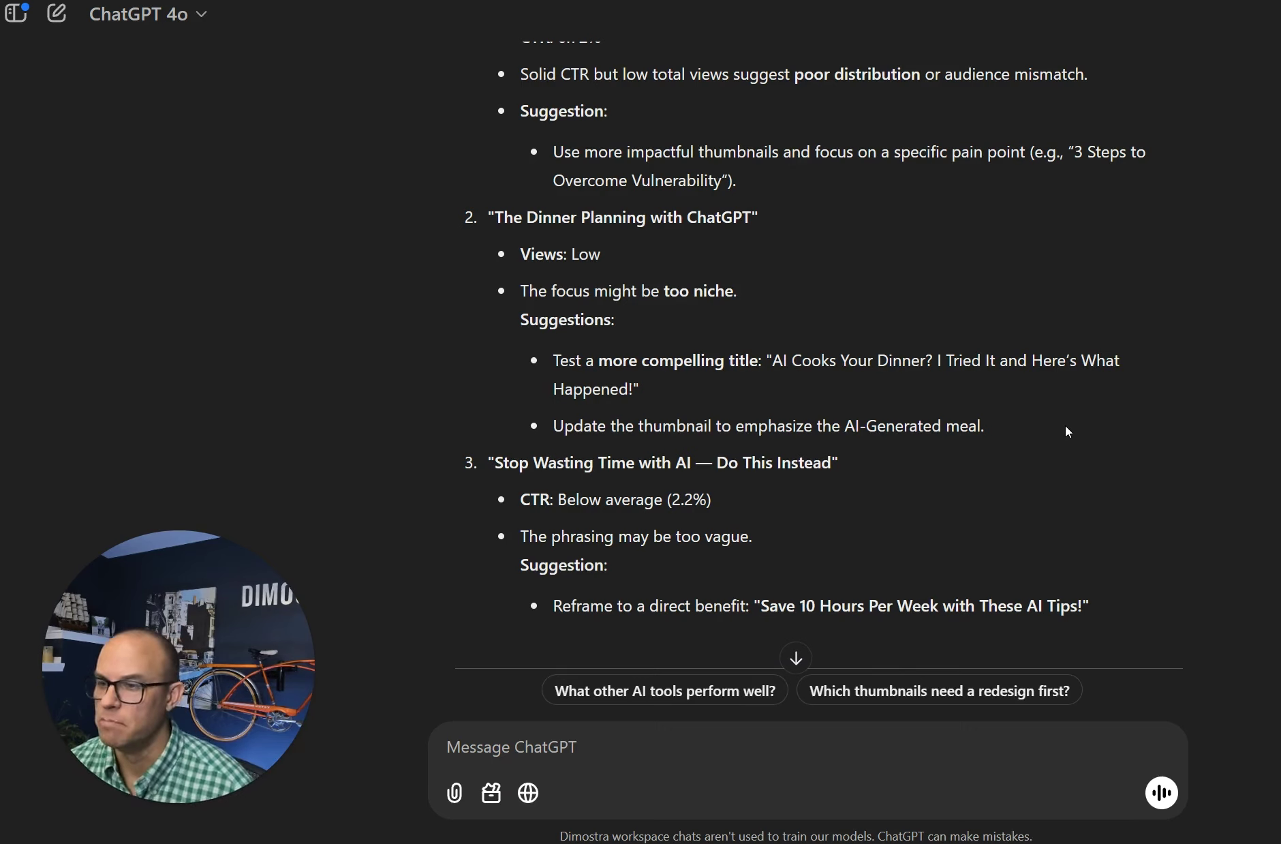
{"action": "scroll", "coordinate": [1068, 423], "scroll_direction": "down", "scroll_amount": 1}
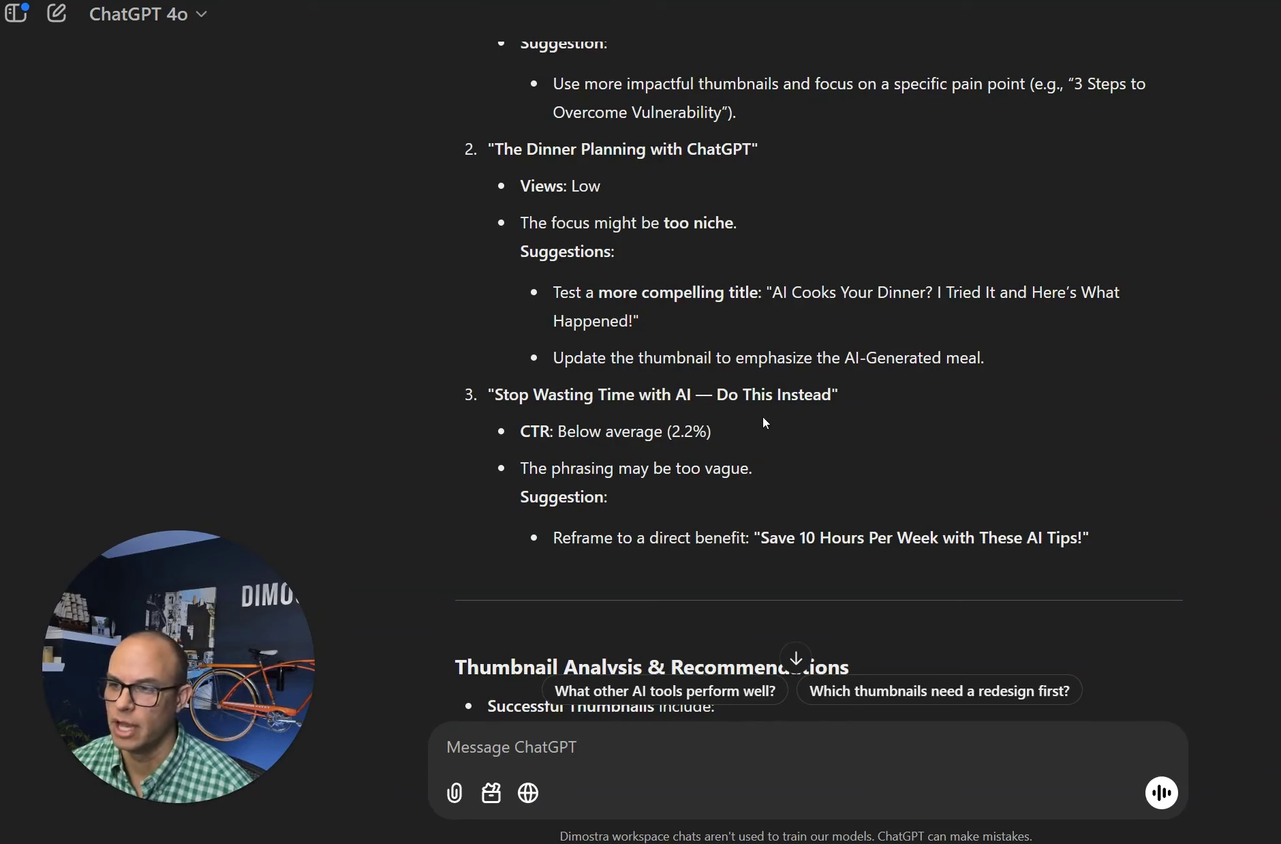
Examine the remaining title suggestions, the thumbnail recommendations and the new video ideas in the analytics report.
{"action": "scroll", "coordinate": [854, 444], "scroll_direction": "down", "scroll_amount": 2}
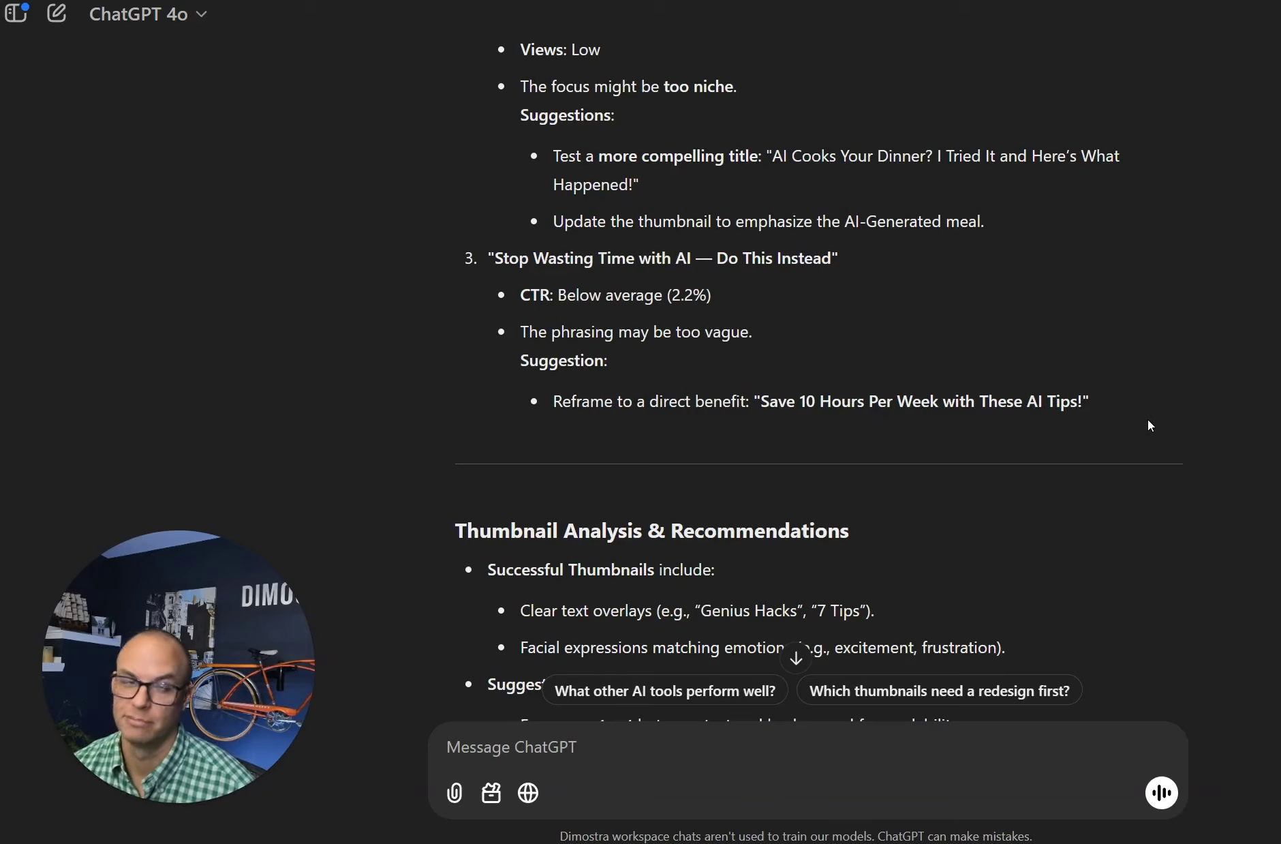
{"action": "scroll", "coordinate": [1147, 413], "scroll_direction": "down", "scroll_amount": 5}
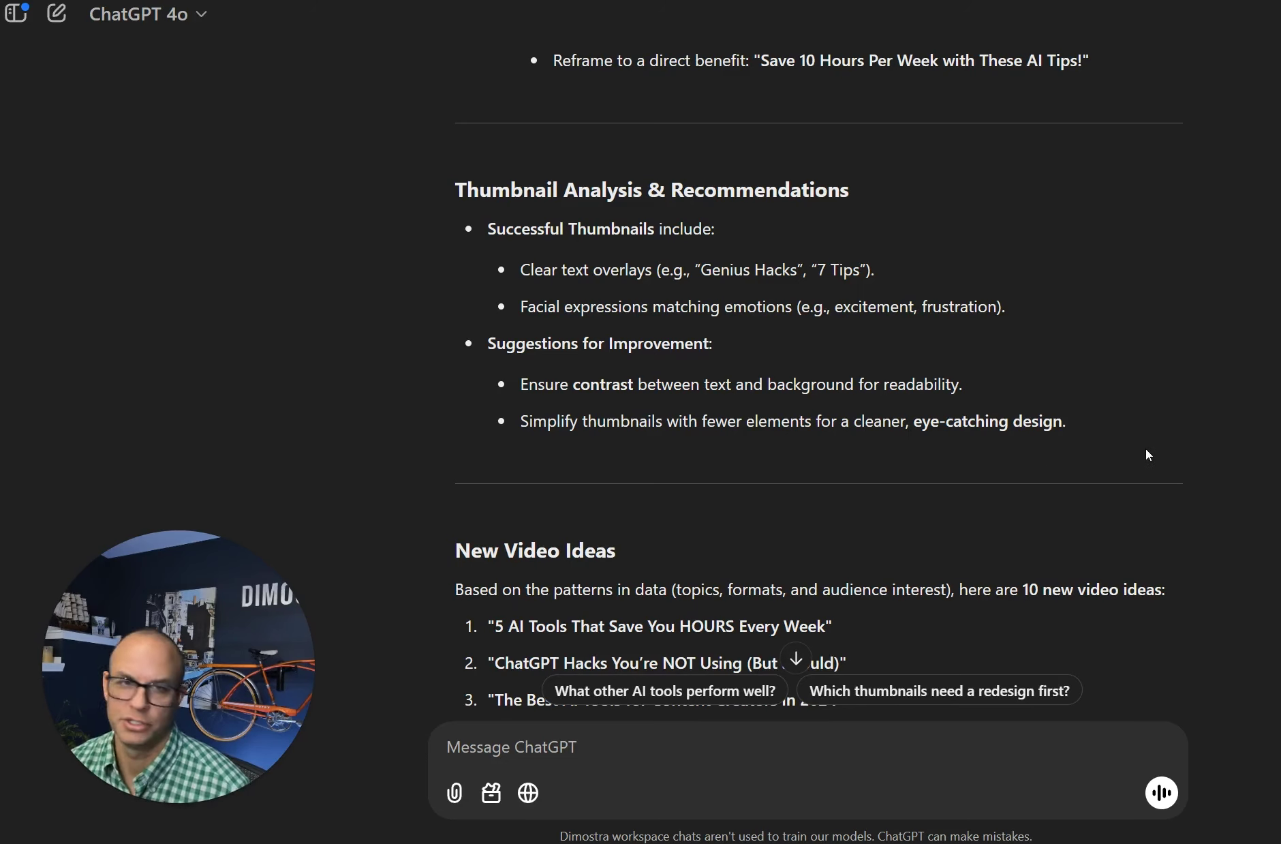
{"action": "scroll", "coordinate": [1194, 482], "scroll_direction": "down", "scroll_amount": 6}
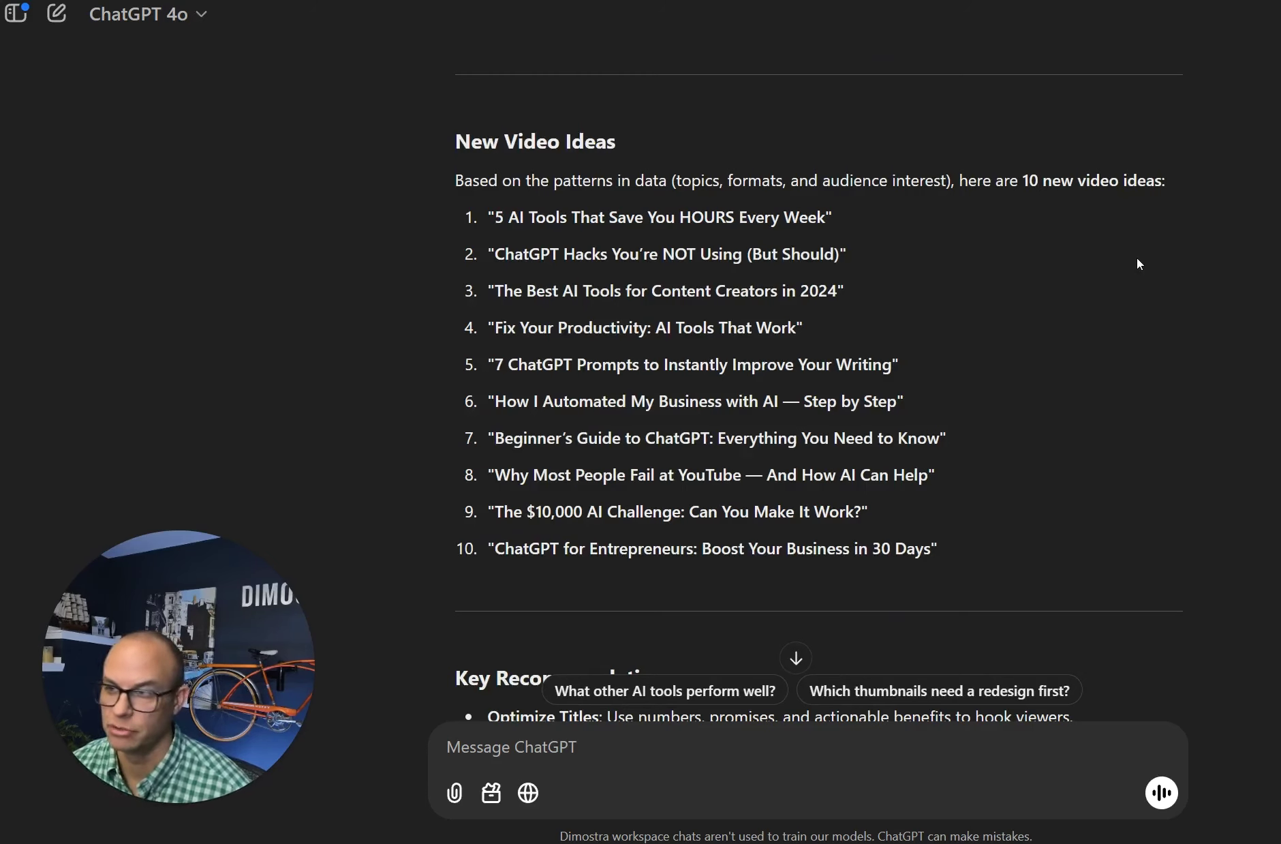
{"action": "scroll", "coordinate": [1195, 351], "scroll_direction": "down", "scroll_amount": 4}
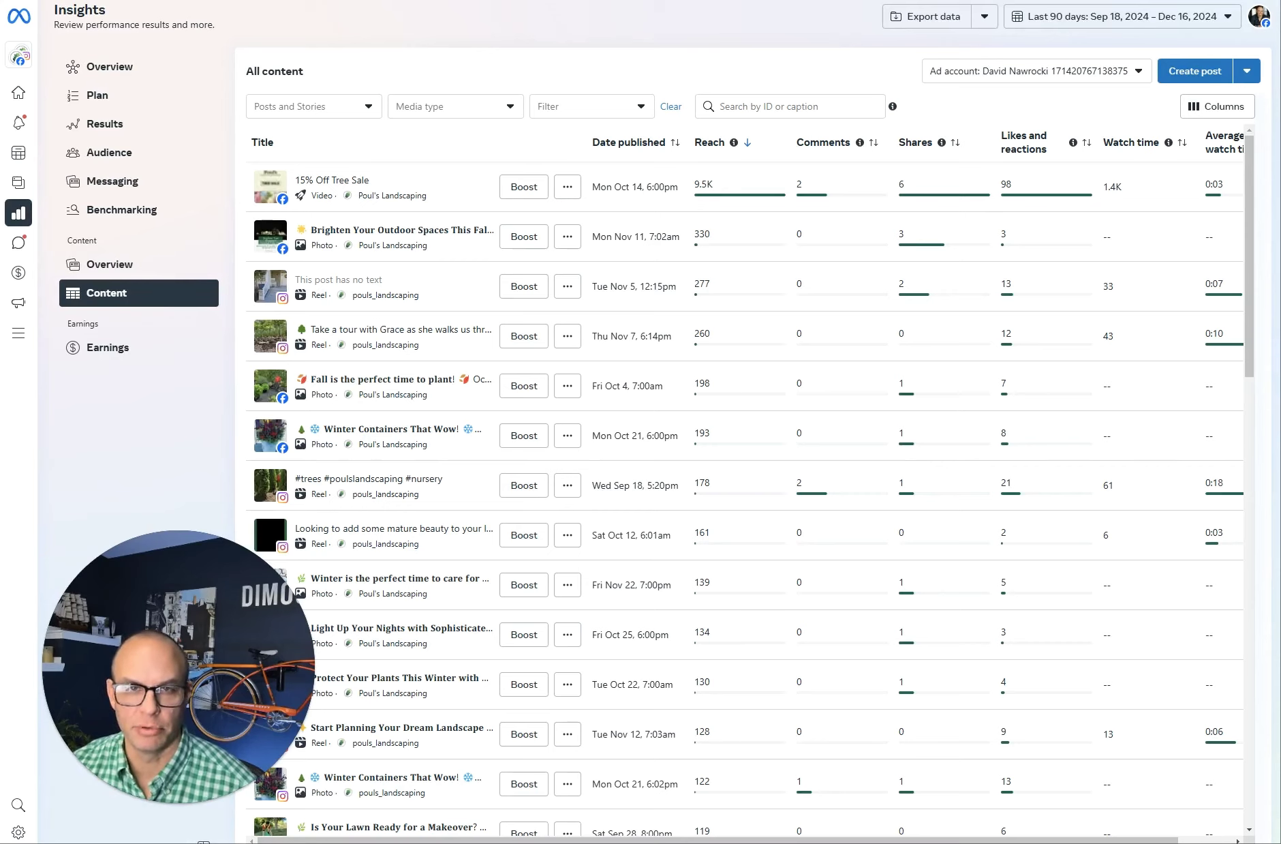
Switch to Meta Insights and generate an export of Facebook post metrics for Sep 18 – Dec 16, 2024, with the Lifetime data view.
{"action": "mouse_move", "coordinate": [21, 19]}
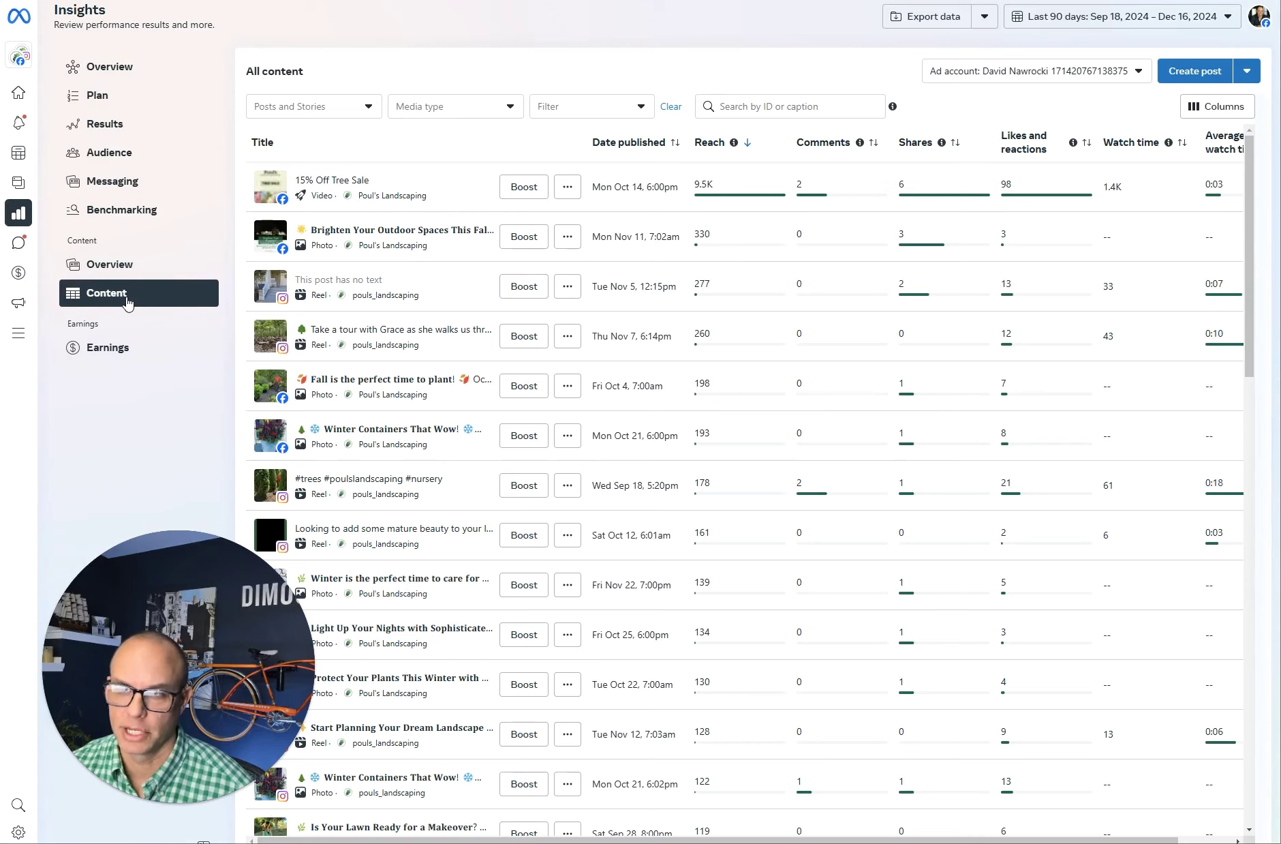
{"action": "left_click", "coordinate": [926, 23]}
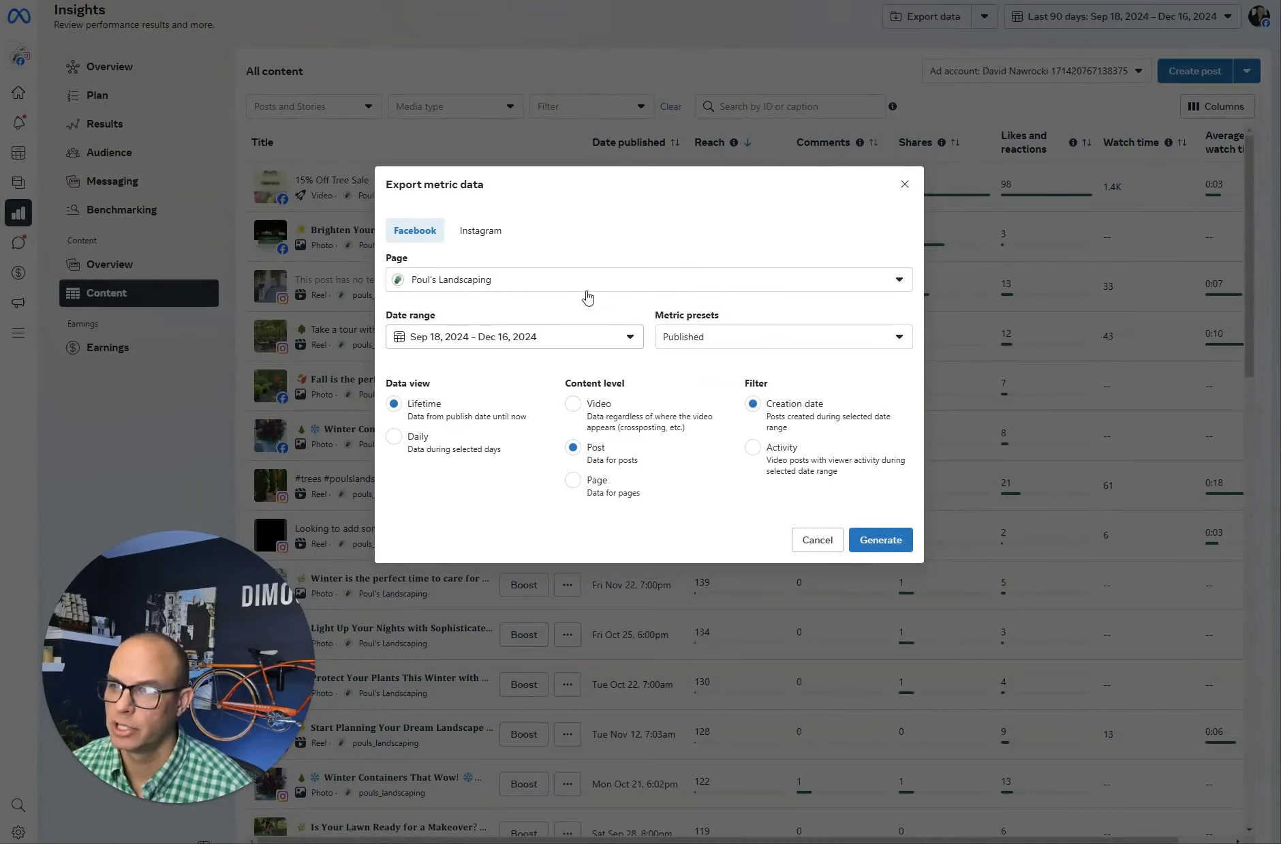
{"action": "left_click", "coordinate": [542, 338]}
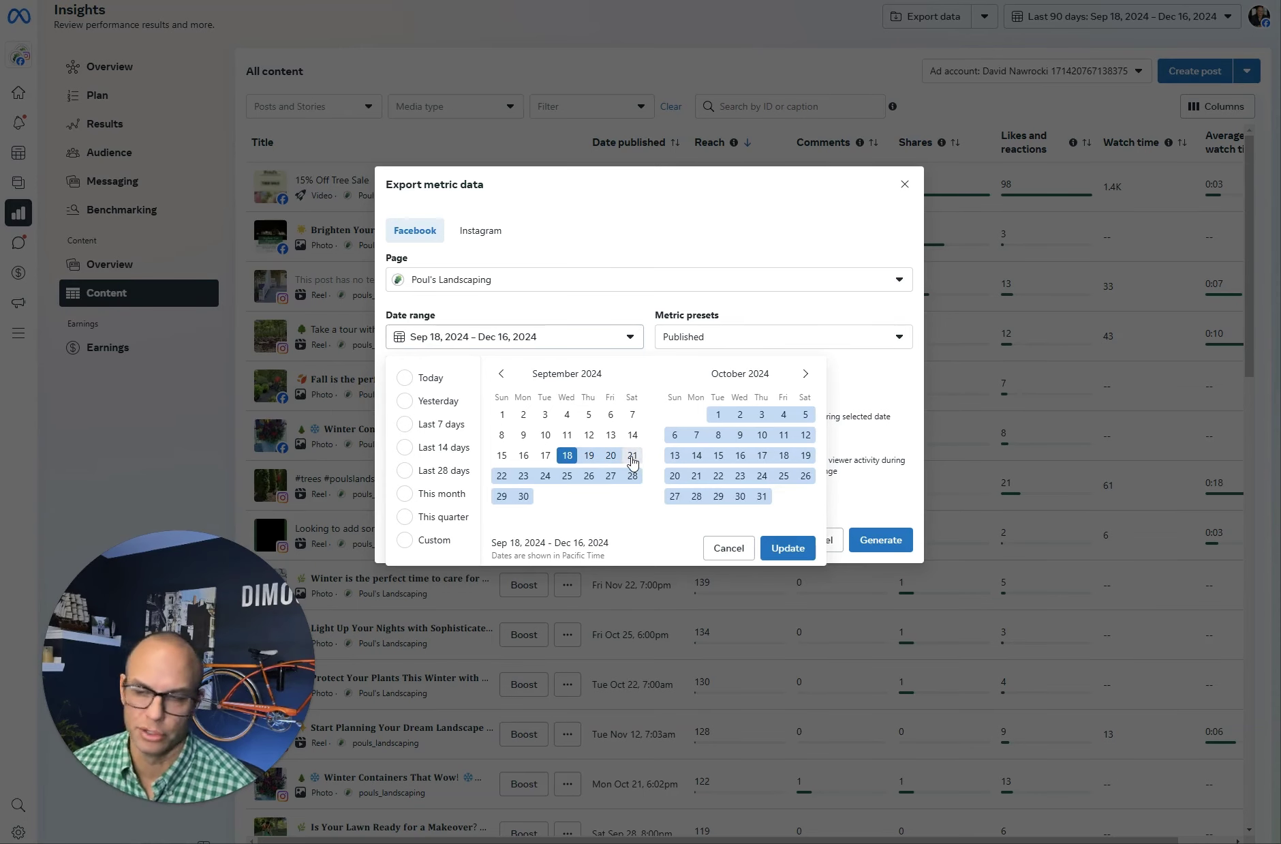
{"action": "left_click", "coordinate": [784, 548]}
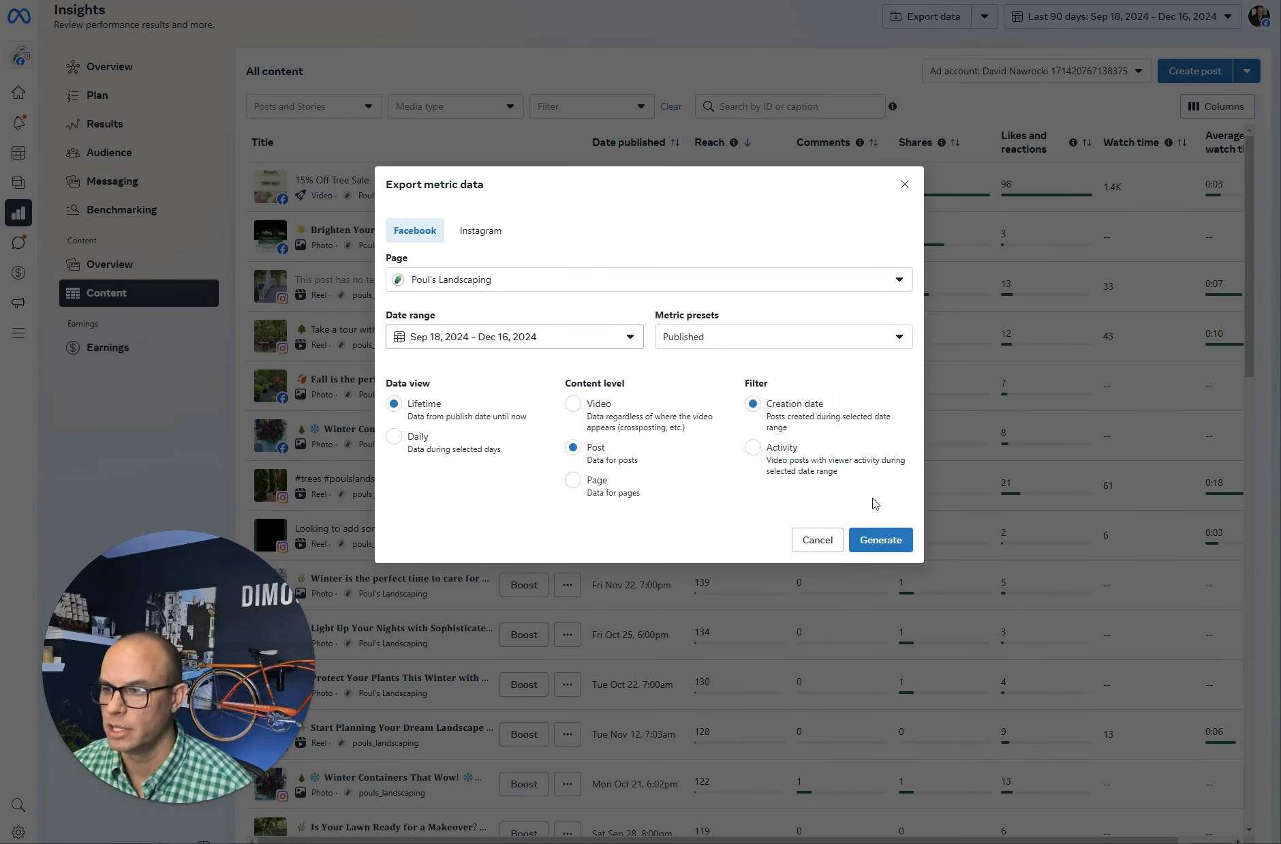
{"action": "left_click", "coordinate": [874, 545]}
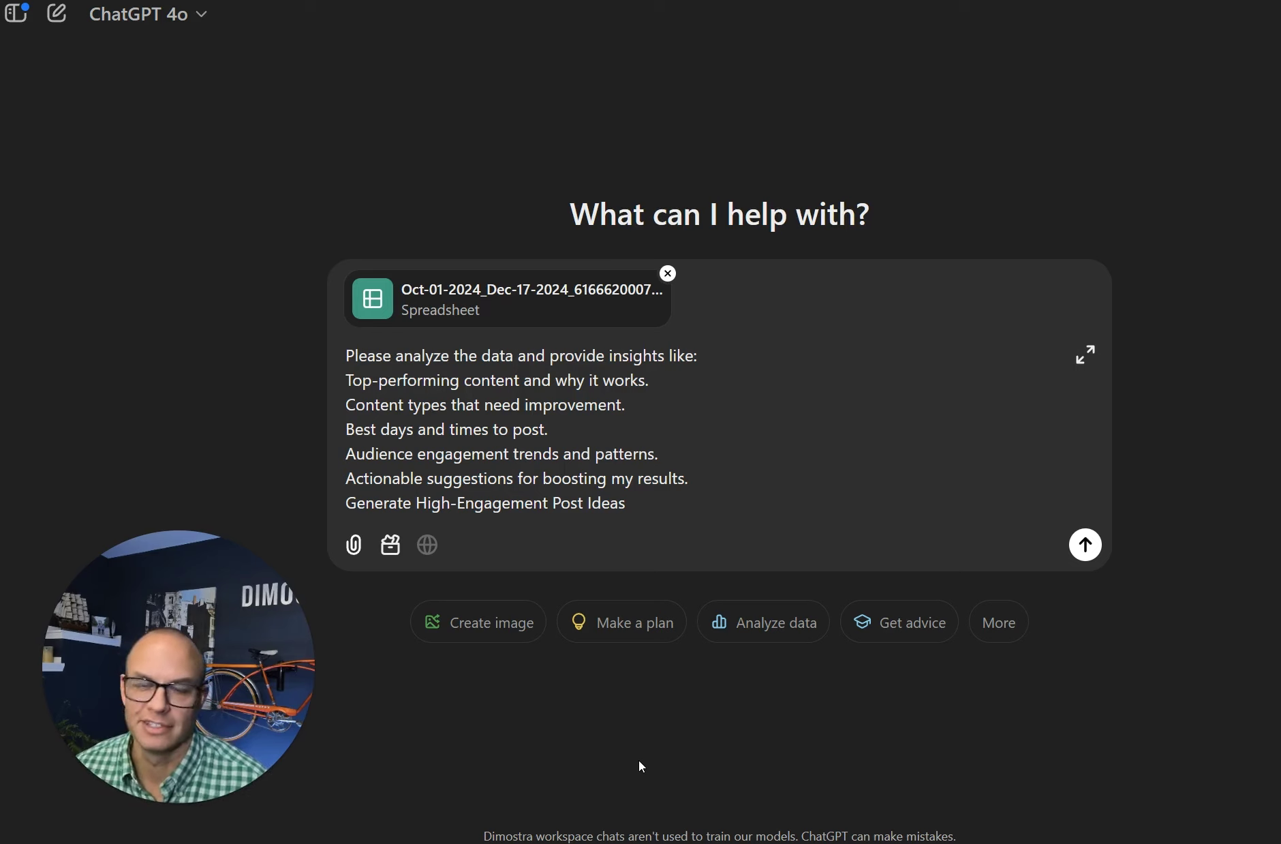
Switch to ChatGPT, submit the analysis prompt with the attached social media spreadsheet, and review the top-performing and weak content types.
{"action": "key", "text": "Return"}
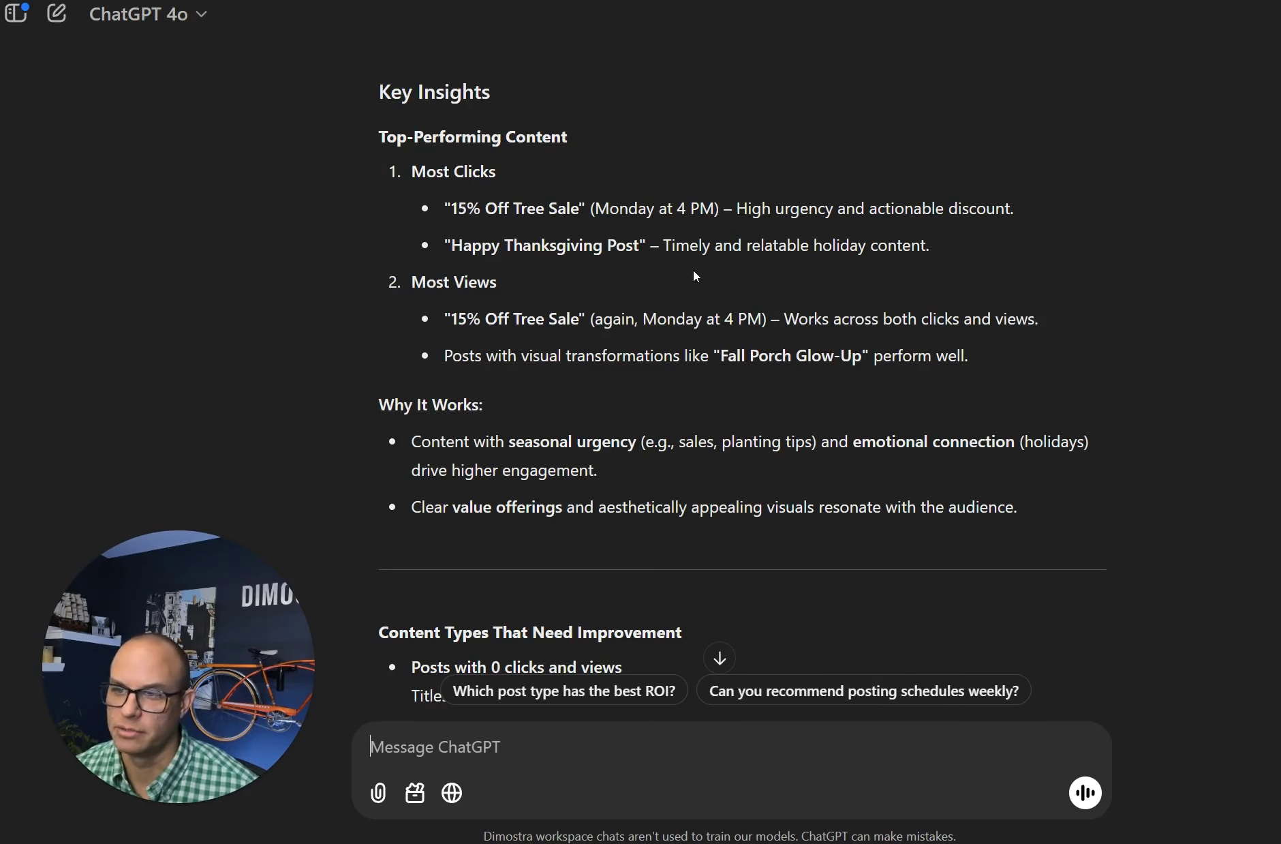
{"action": "scroll", "coordinate": [506, 407], "scroll_direction": "down", "scroll_amount": 1}
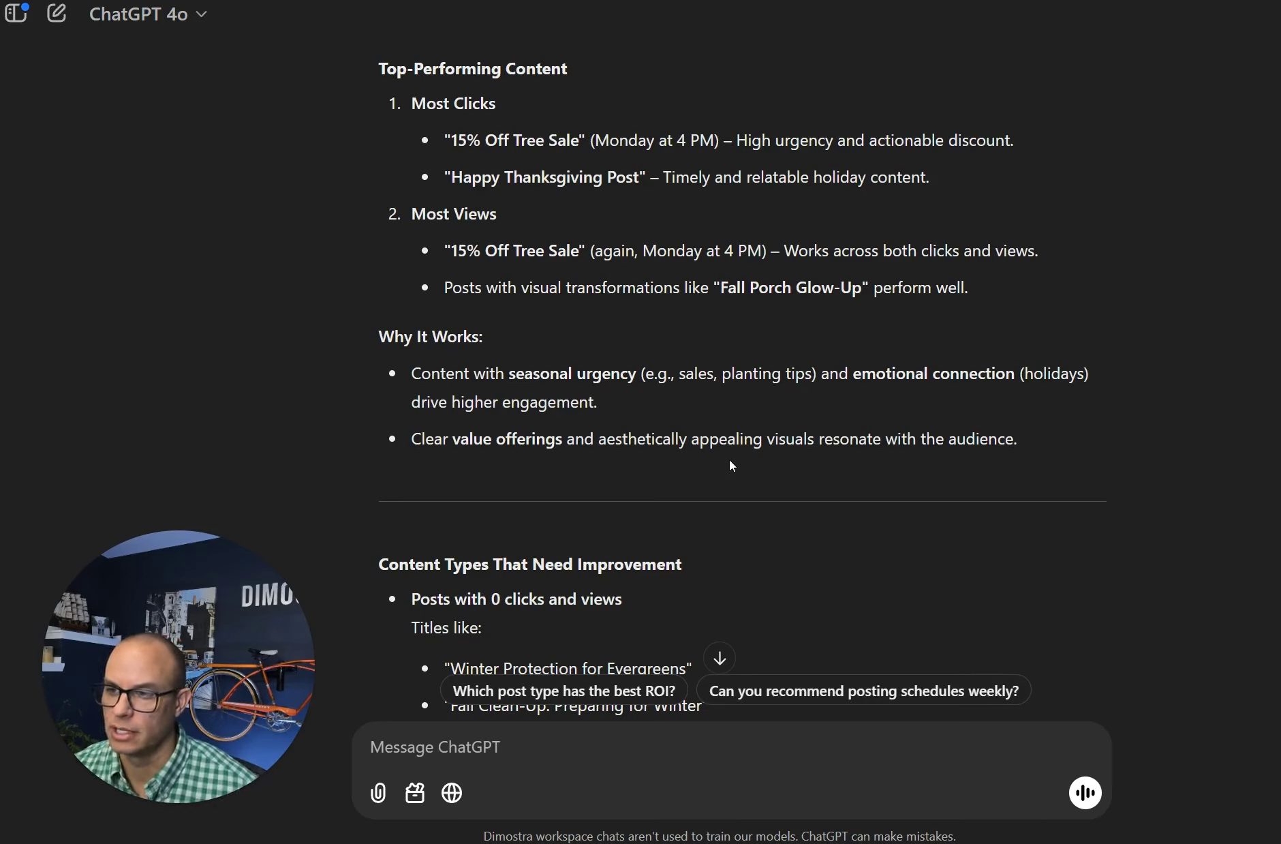
{"action": "scroll", "coordinate": [1124, 543], "scroll_direction": "down", "scroll_amount": 2}
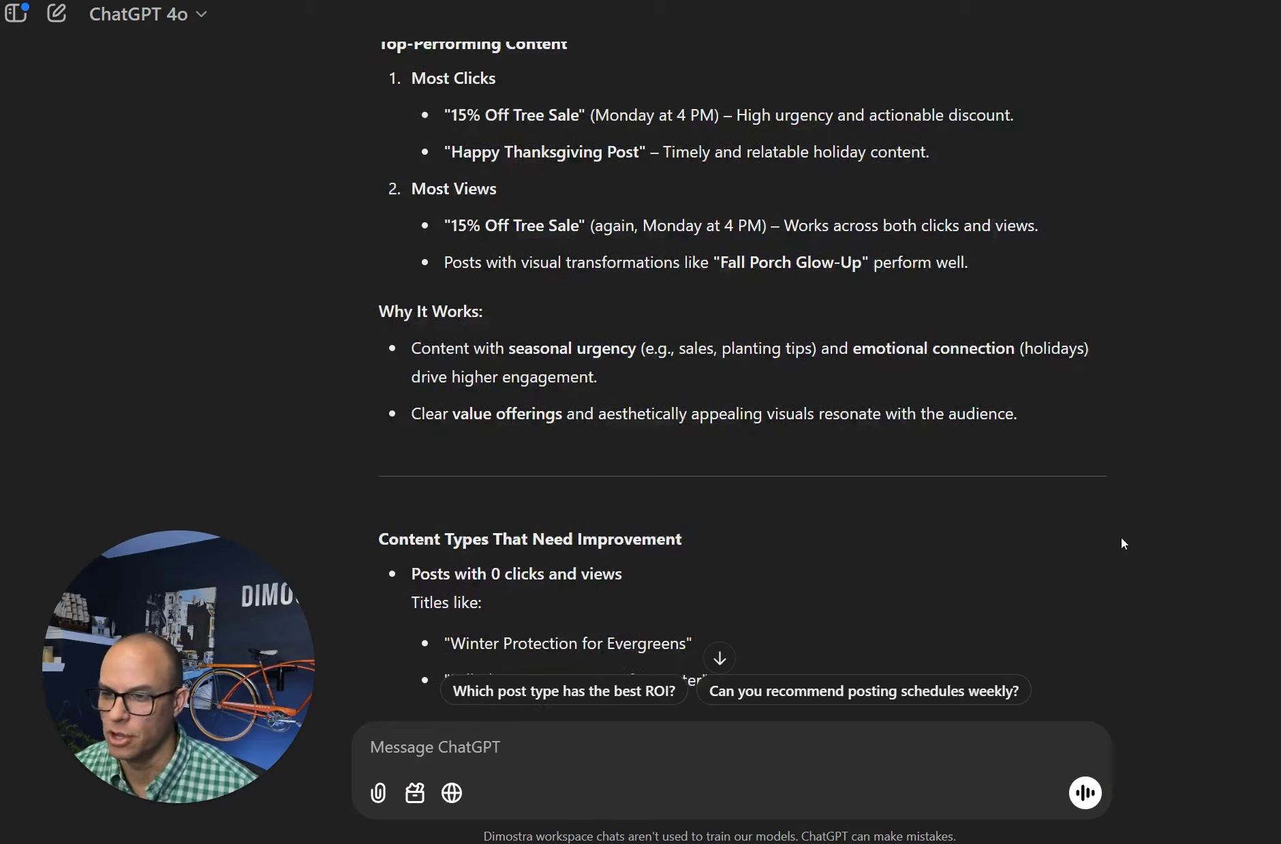
{"action": "scroll", "coordinate": [1153, 538], "scroll_direction": "down", "scroll_amount": 4}
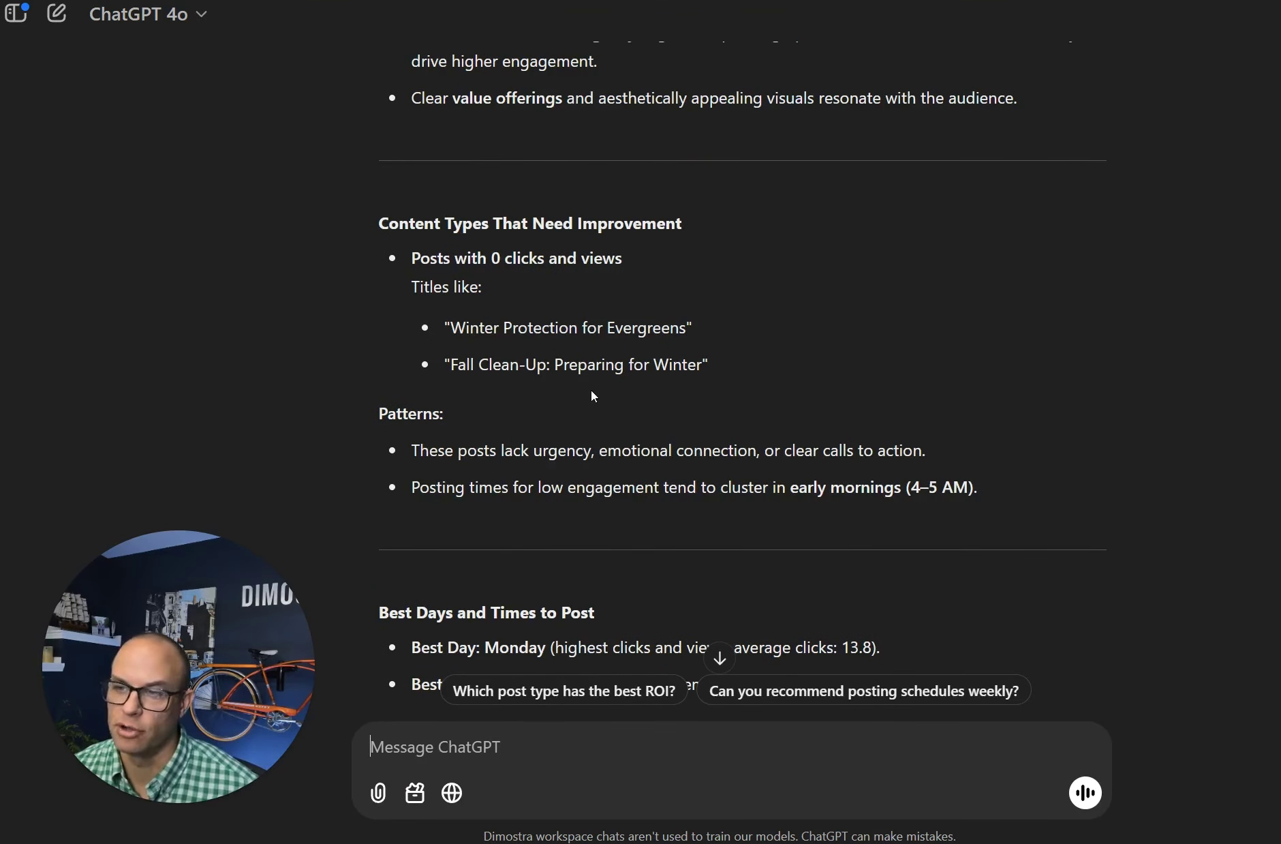
{"action": "scroll", "coordinate": [715, 415], "scroll_direction": "down", "scroll_amount": 1}
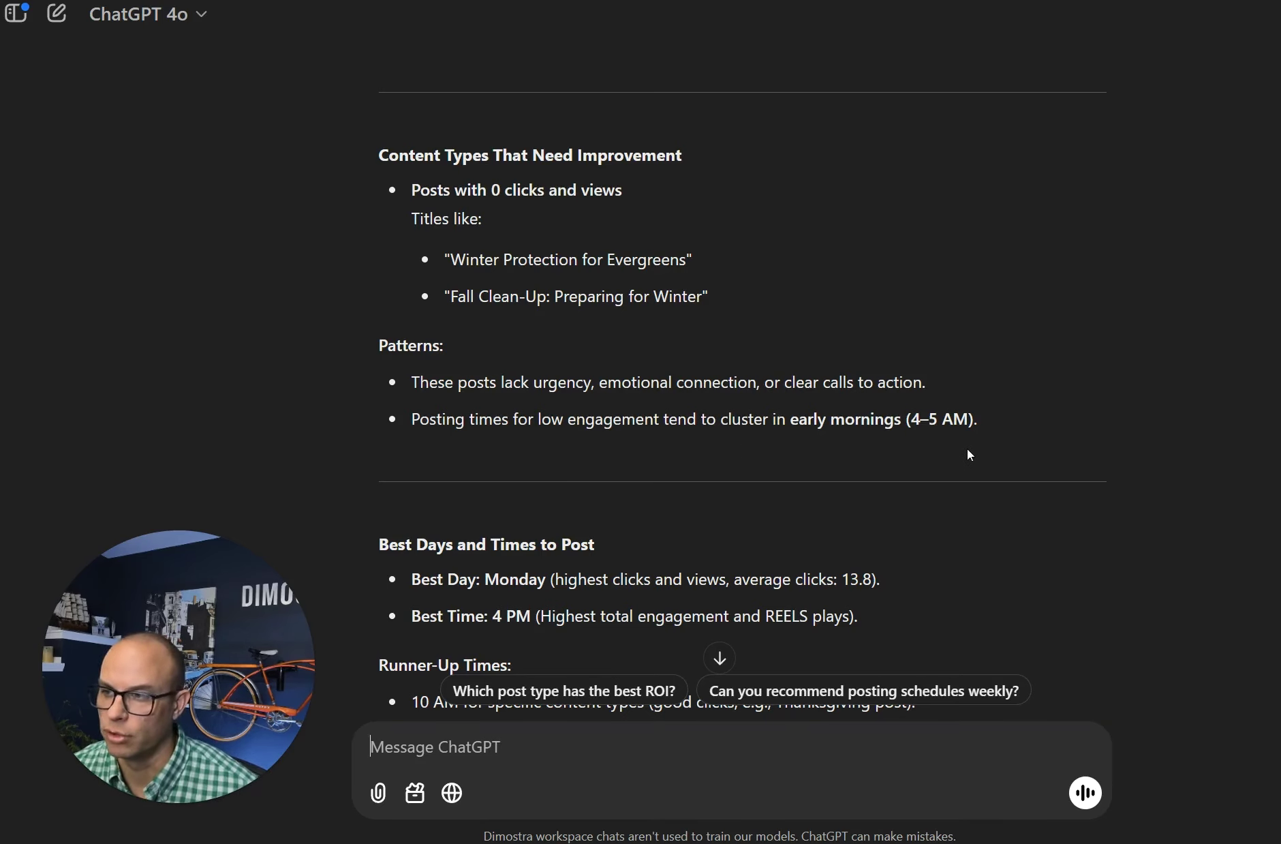
Examine the best days and times to post, the audience engagement trends and the actionable suggestions in the analysis.
{"action": "scroll", "coordinate": [958, 525], "scroll_direction": "down", "scroll_amount": 4}
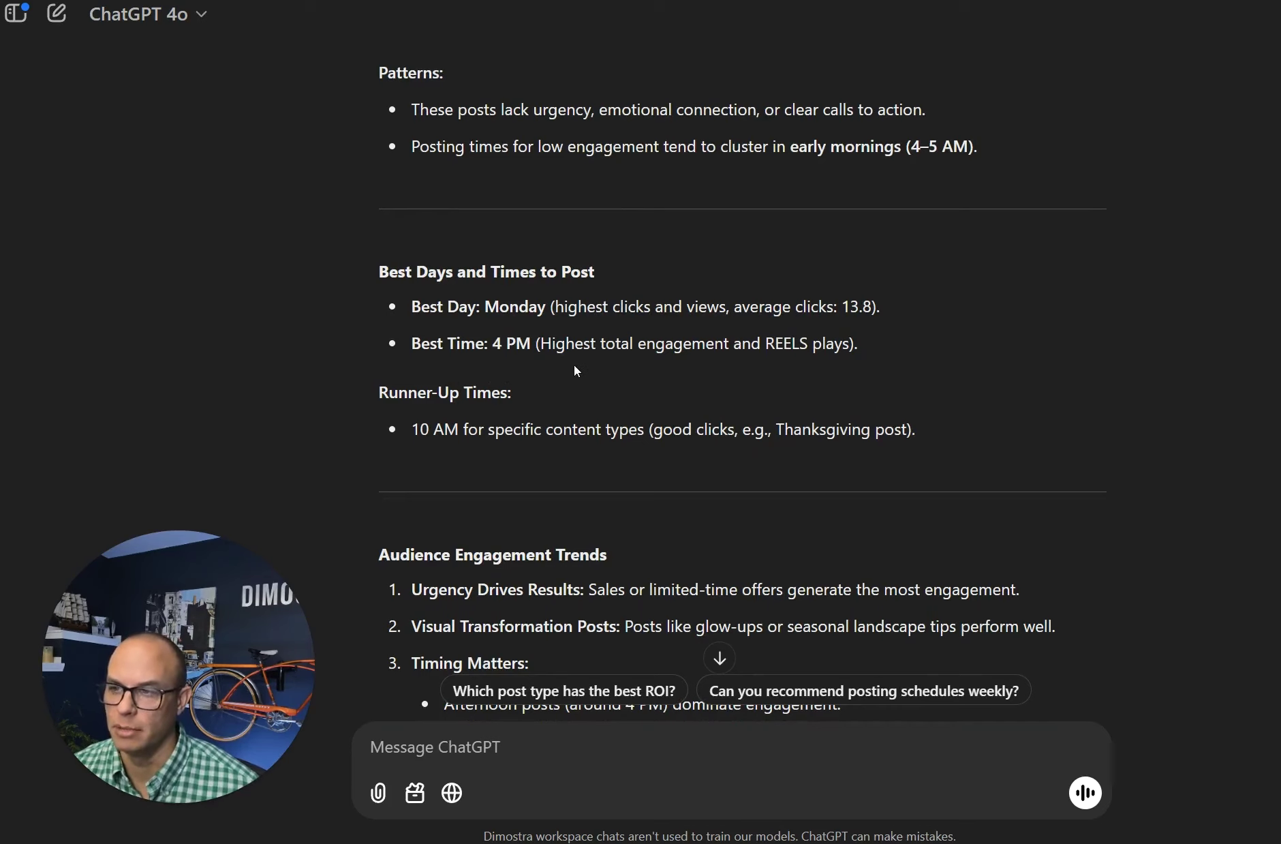
{"action": "scroll", "coordinate": [476, 401], "scroll_direction": "down", "scroll_amount": 1}
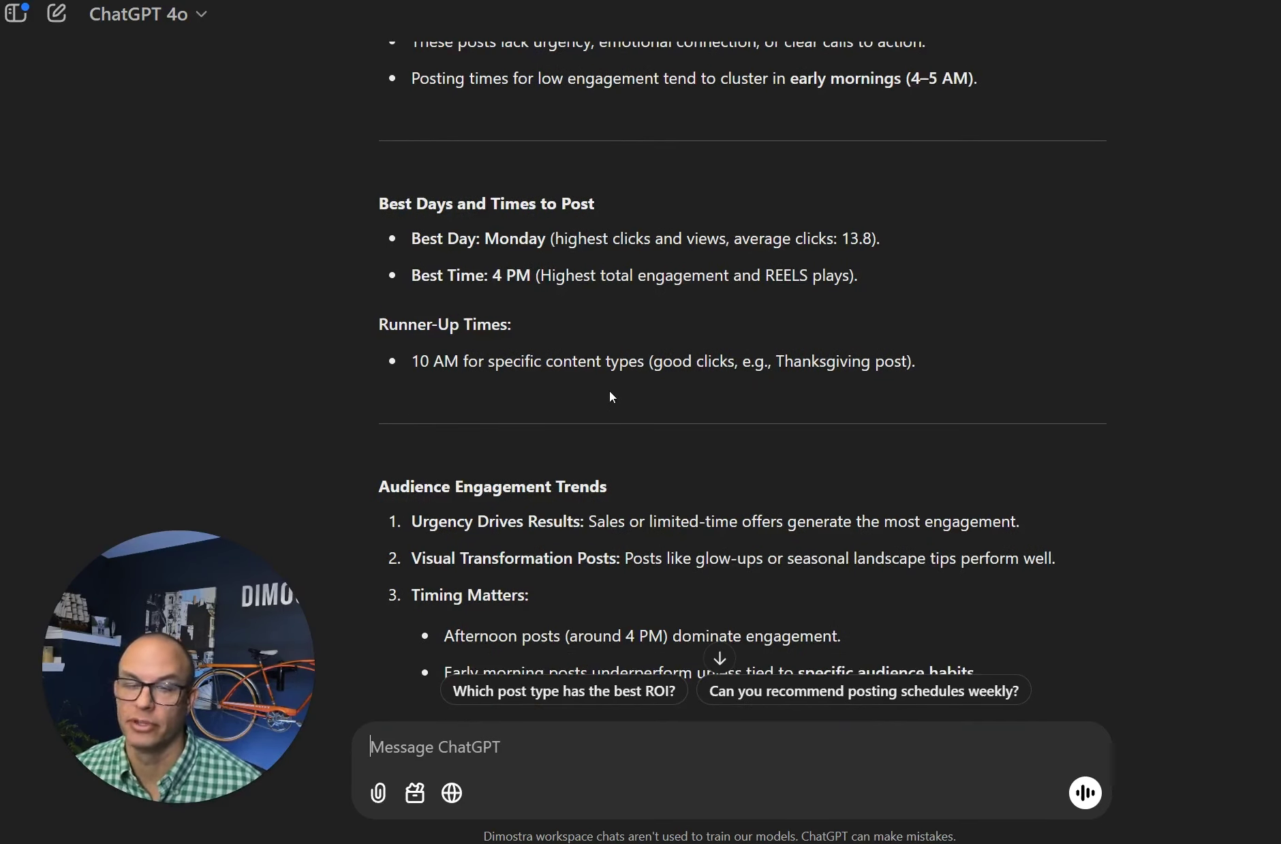
{"action": "scroll", "coordinate": [606, 397], "scroll_direction": "down", "scroll_amount": 4}
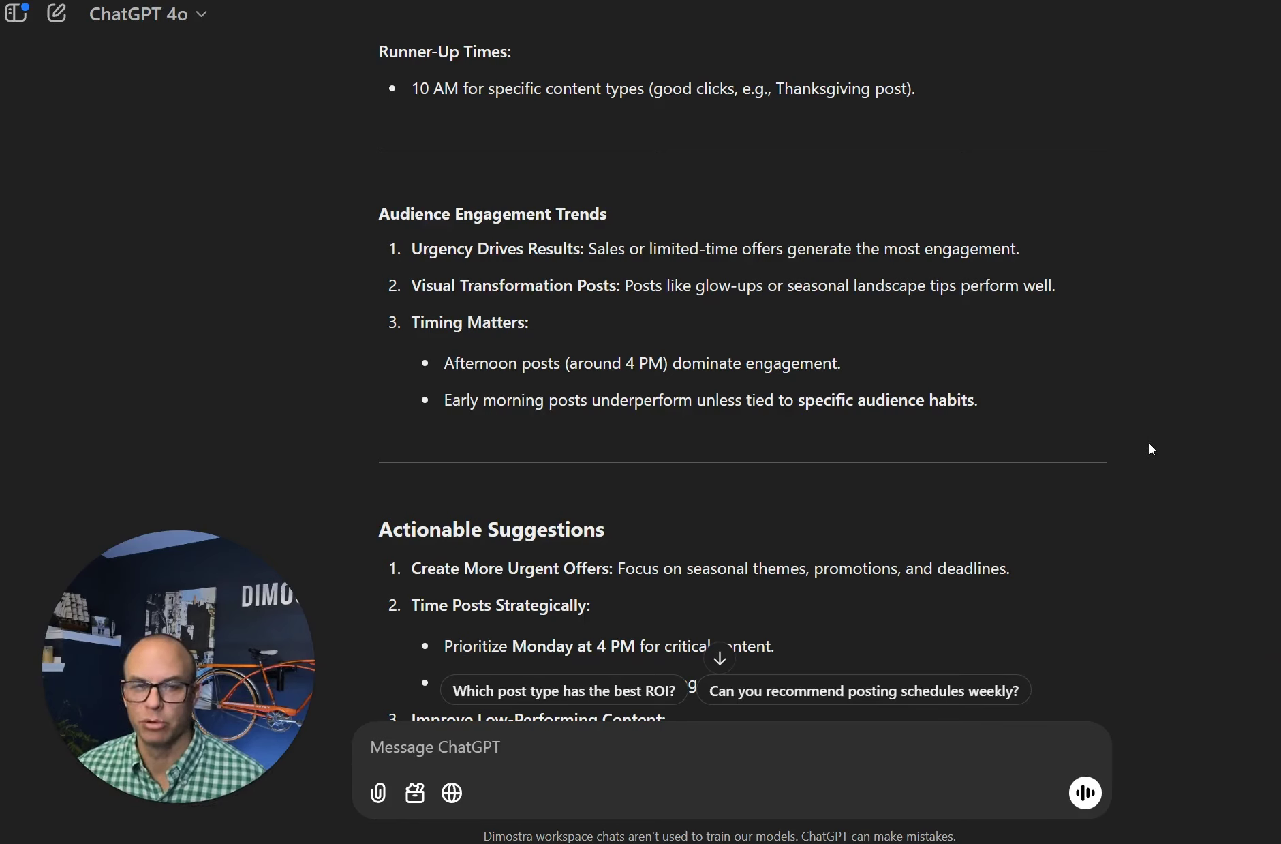
{"action": "scroll", "coordinate": [1149, 449], "scroll_direction": "down", "scroll_amount": 5}
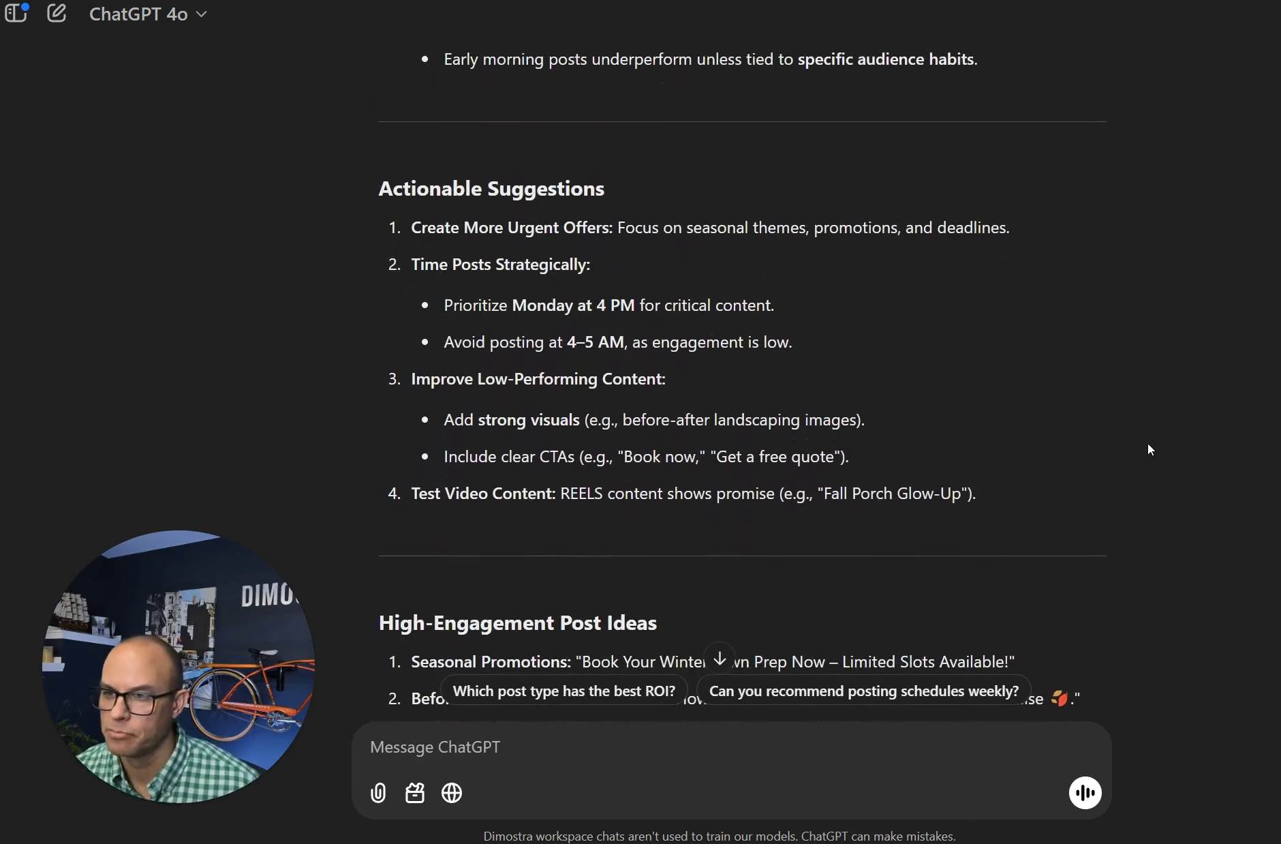